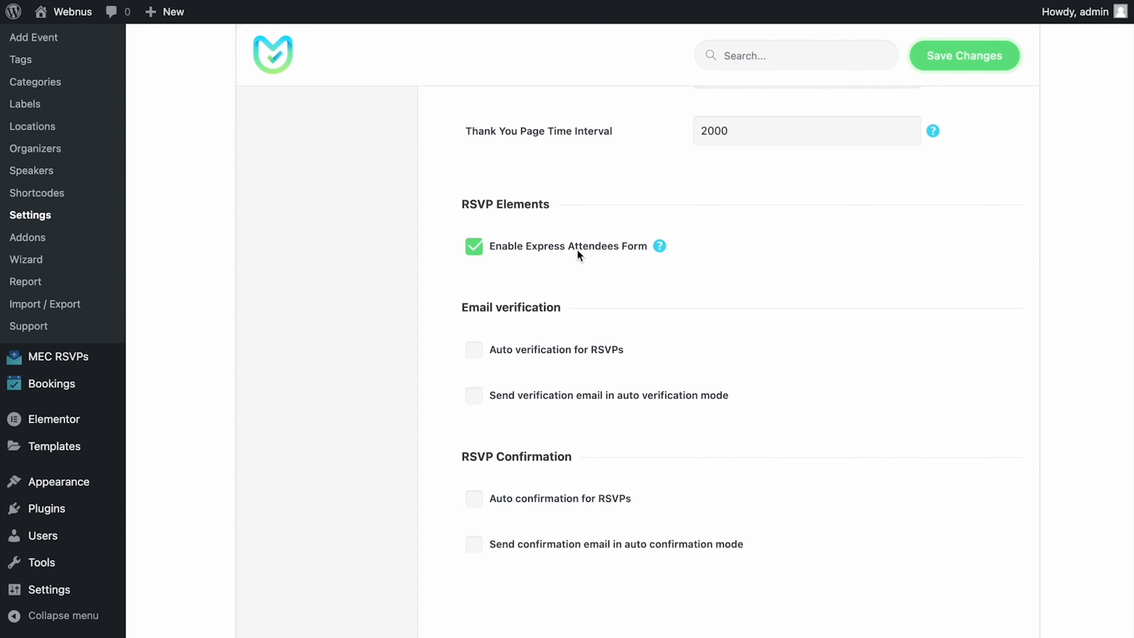
# - Enable auto verification and auto confirmation for RSVPs, and save the RSVP settings
pyautogui.scroll(-3, 636, 283)
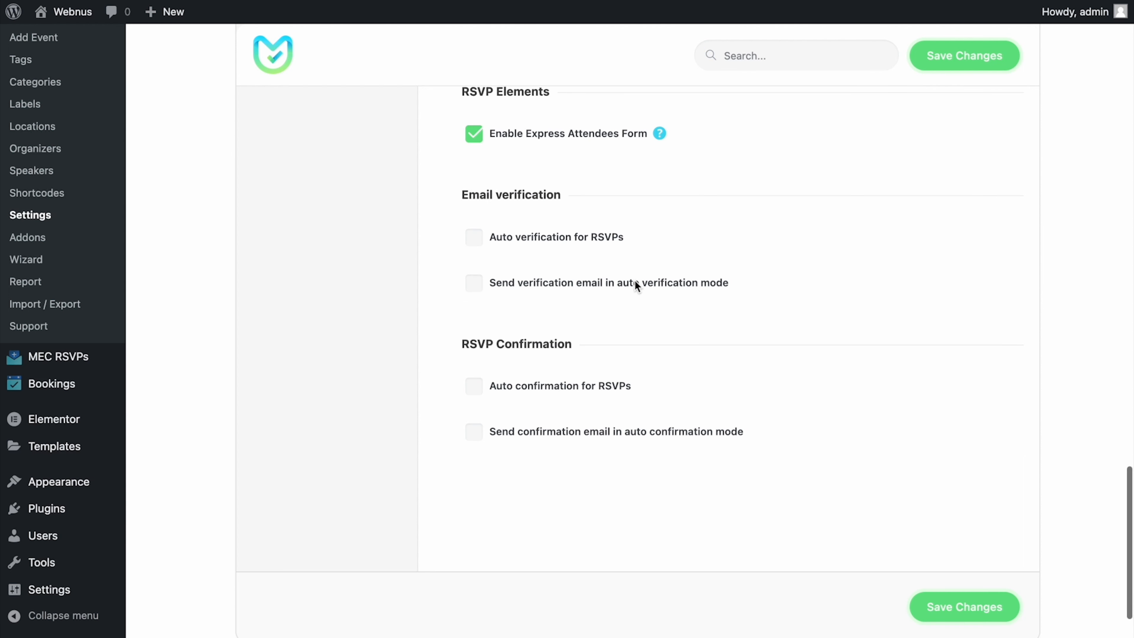
pyautogui.click(475, 240)
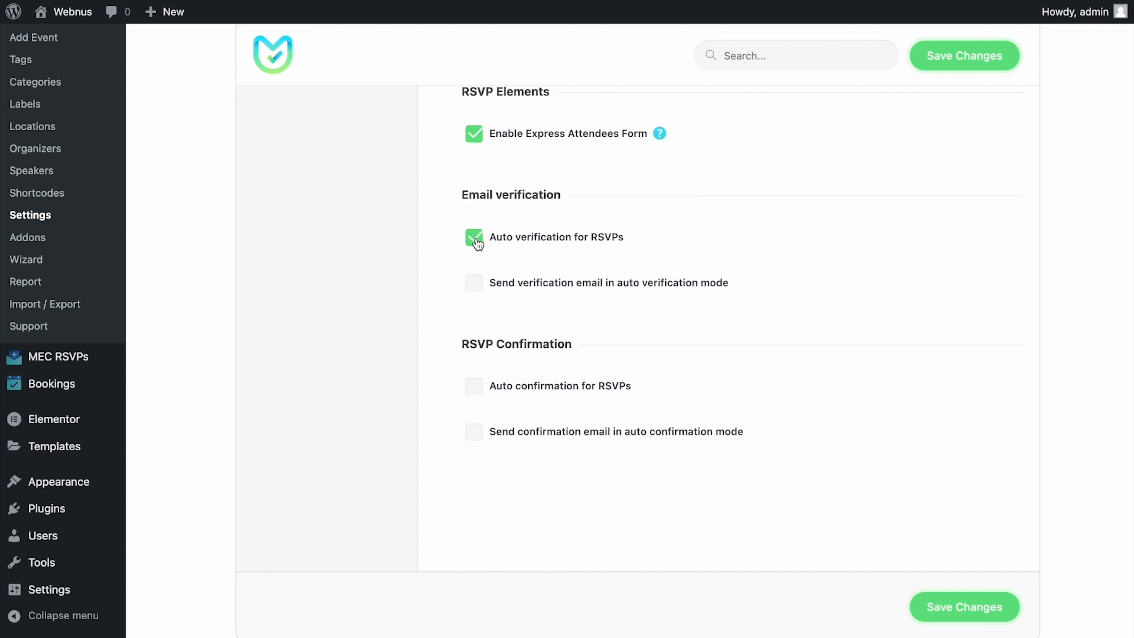
pyautogui.click(476, 390)
pyautogui.click(926, 603)
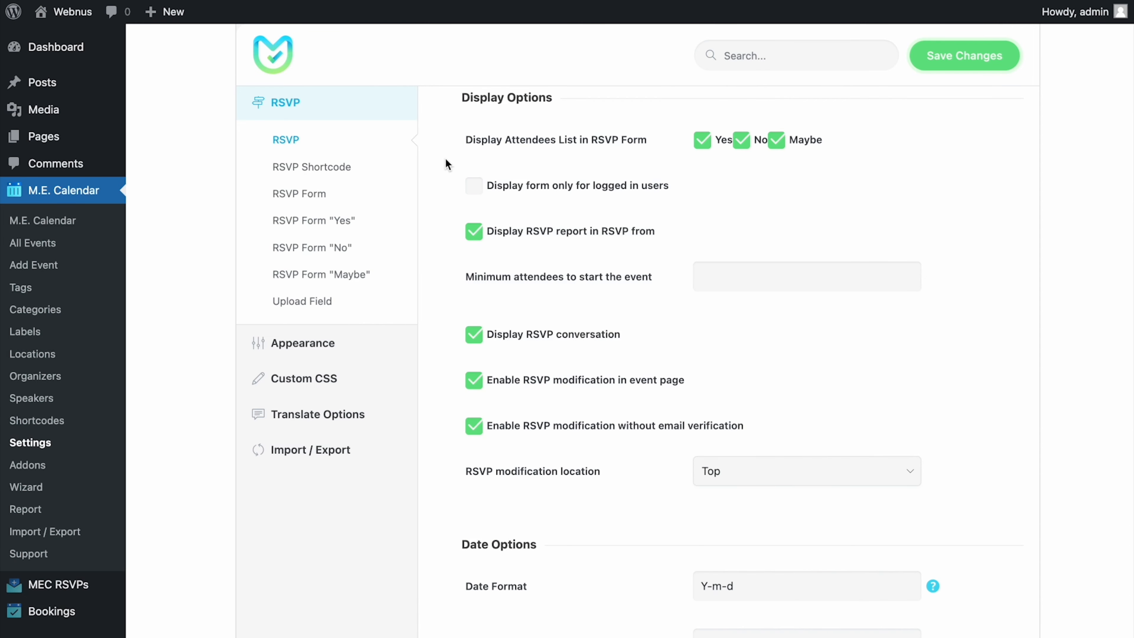
# - Open the Practical Drawing Class event for editing and enable its RSVP module
pyautogui.click(53, 244)
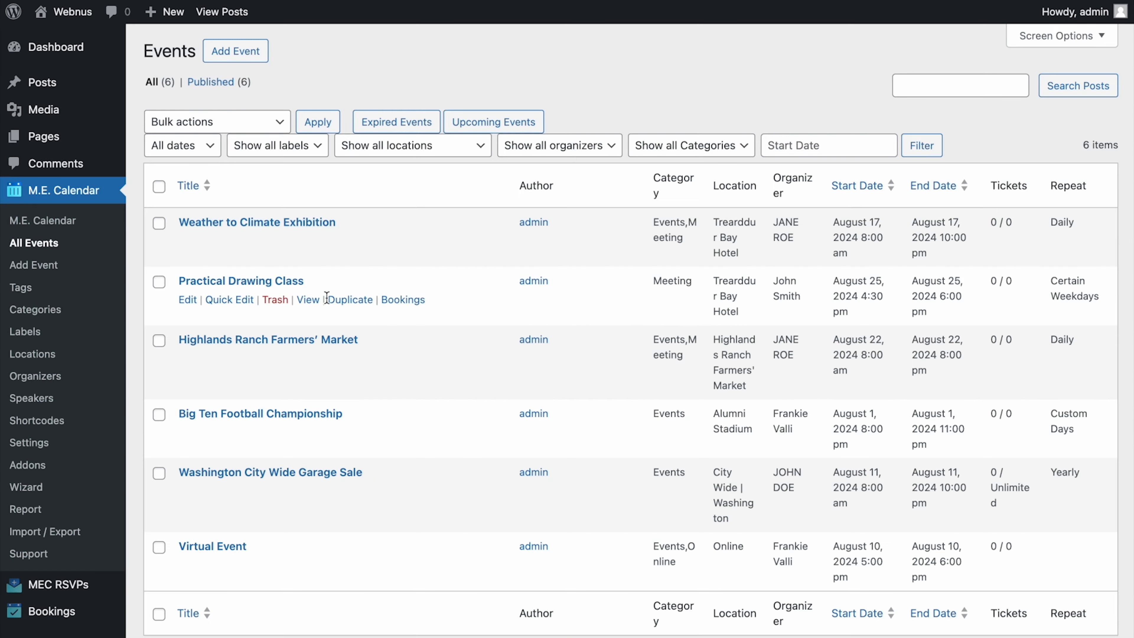
pyautogui.scroll(-2, 326, 295)
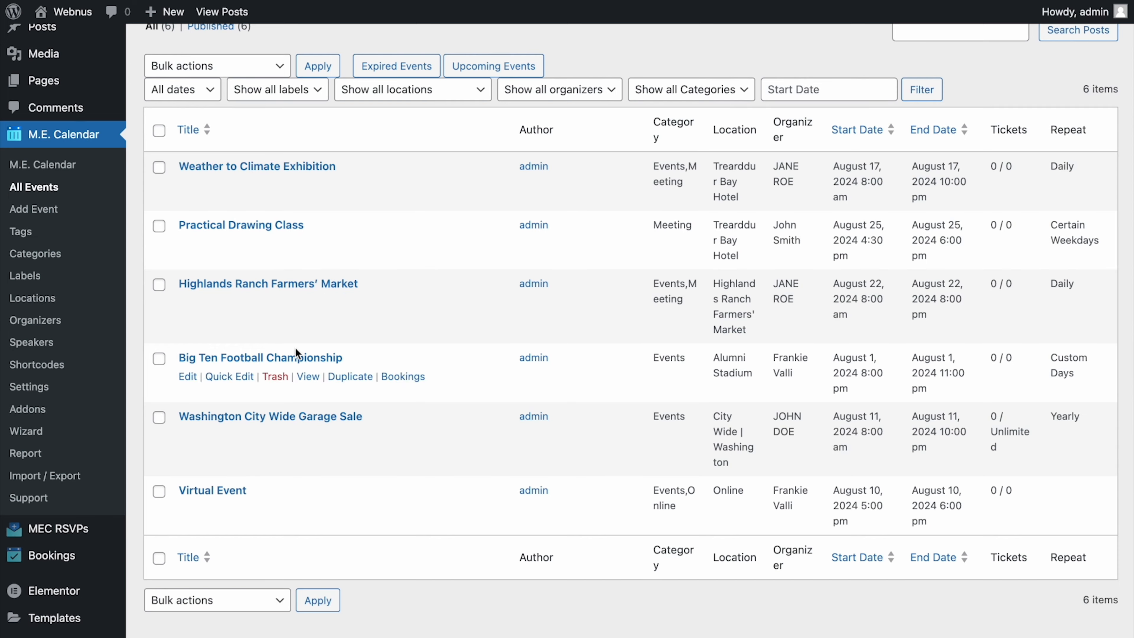
pyautogui.click(233, 226)
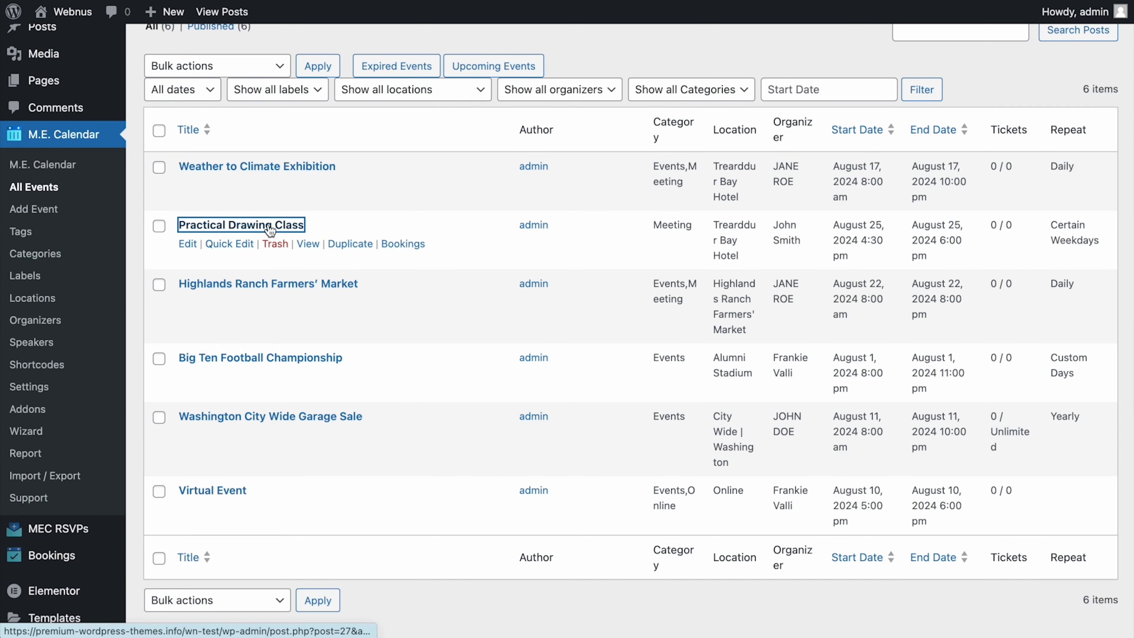
pyautogui.scroll(-8, 493, 320)
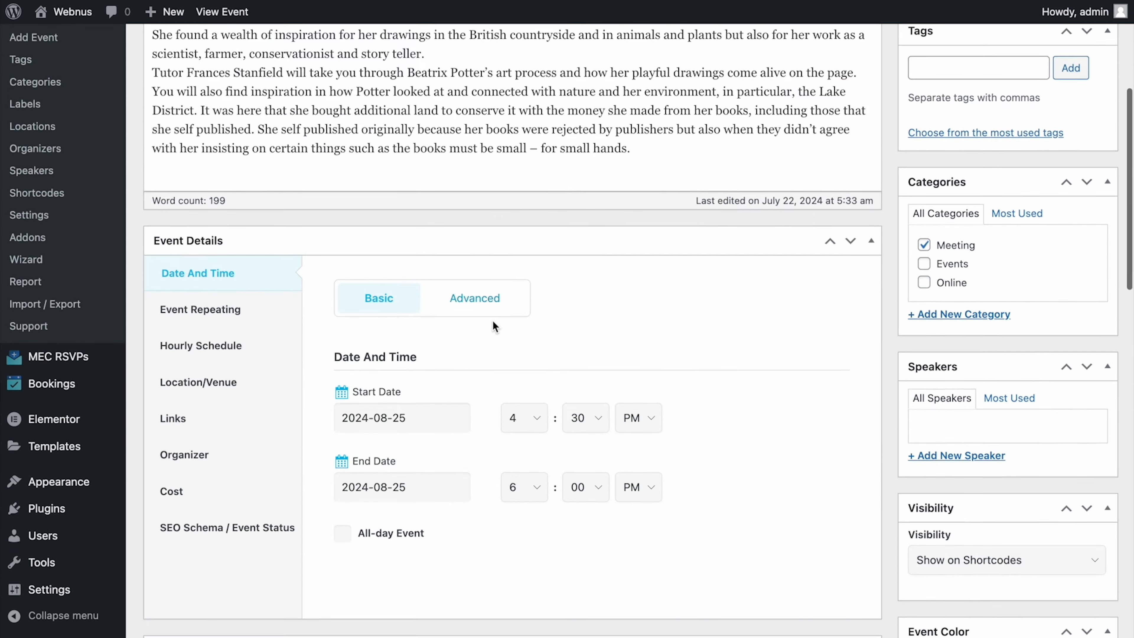
pyautogui.scroll(-13, 493, 320)
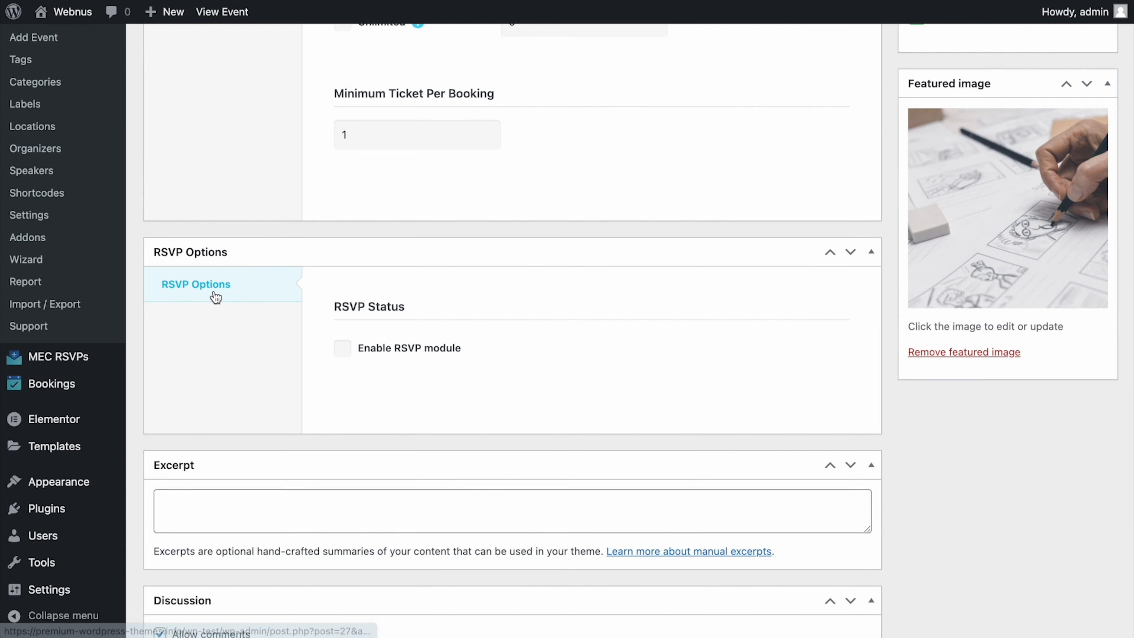
pyautogui.click(343, 348)
# - Review the event's RSVP display options, limits, RSVP form and attendee list for August 25, 2024
pyautogui.scroll(-5, 568, 352)
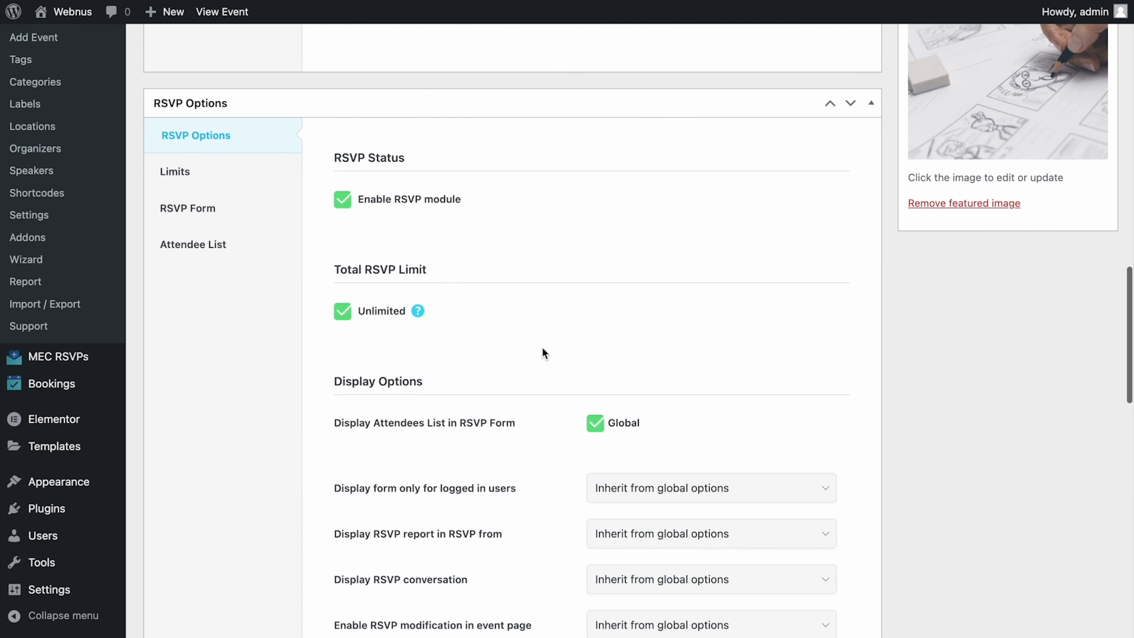
pyautogui.scroll(-15, 498, 353)
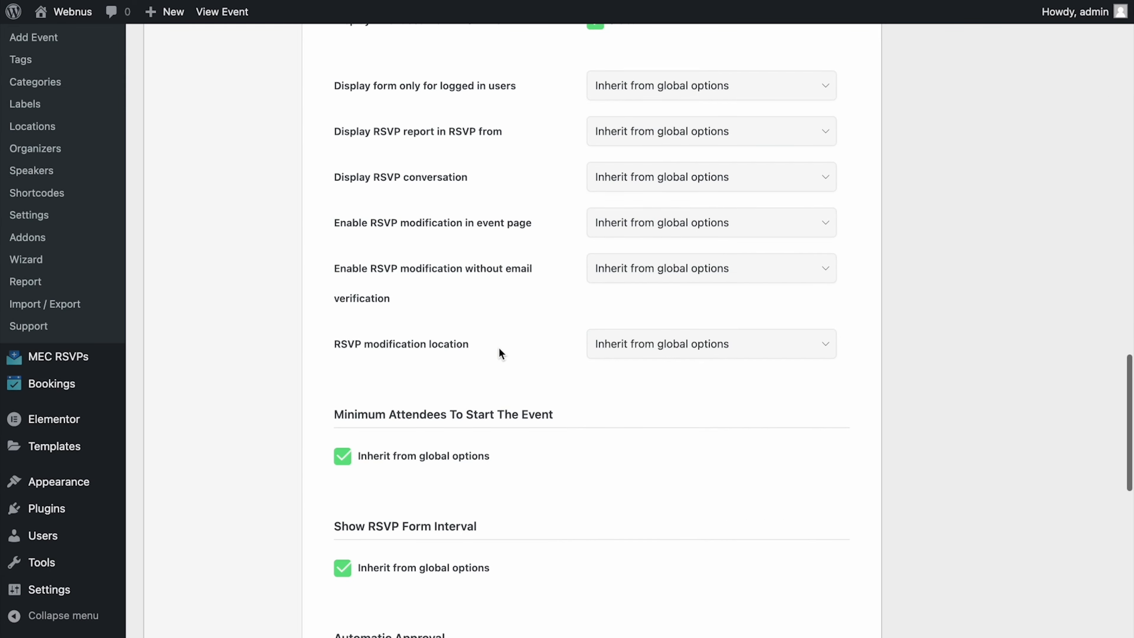
pyautogui.scroll(15, 499, 353)
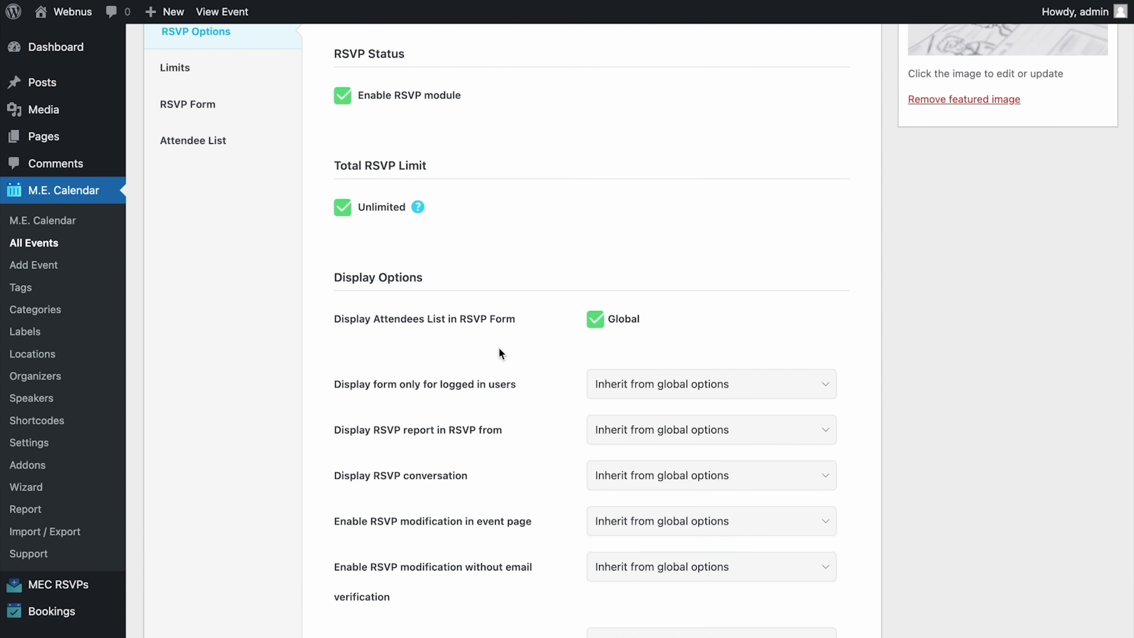
pyautogui.scroll(3, 499, 347)
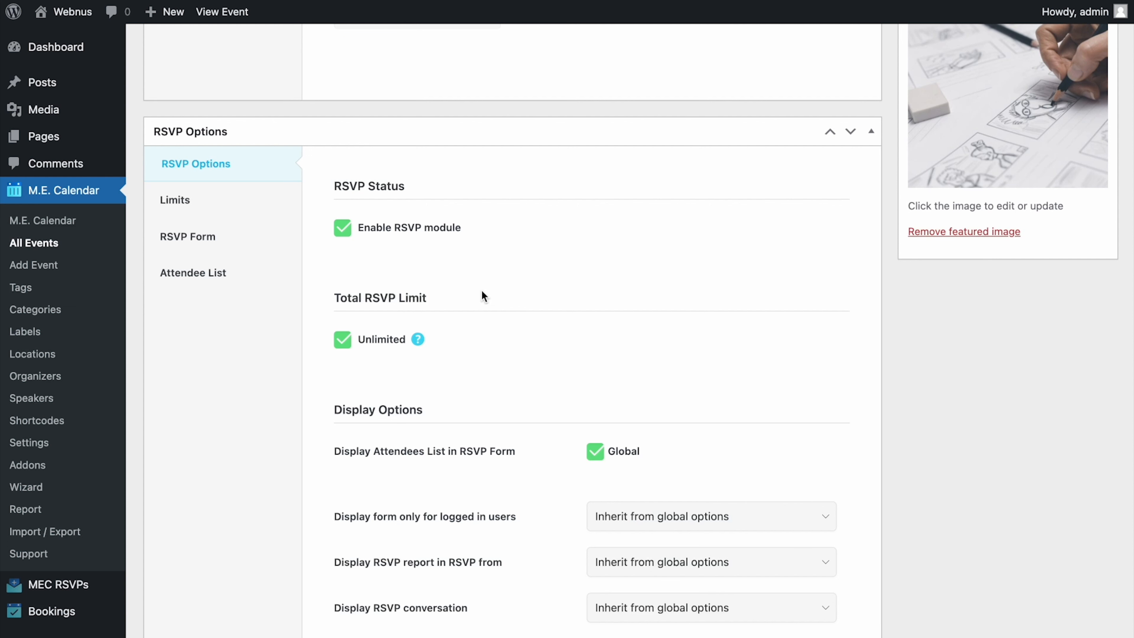
pyautogui.click(254, 202)
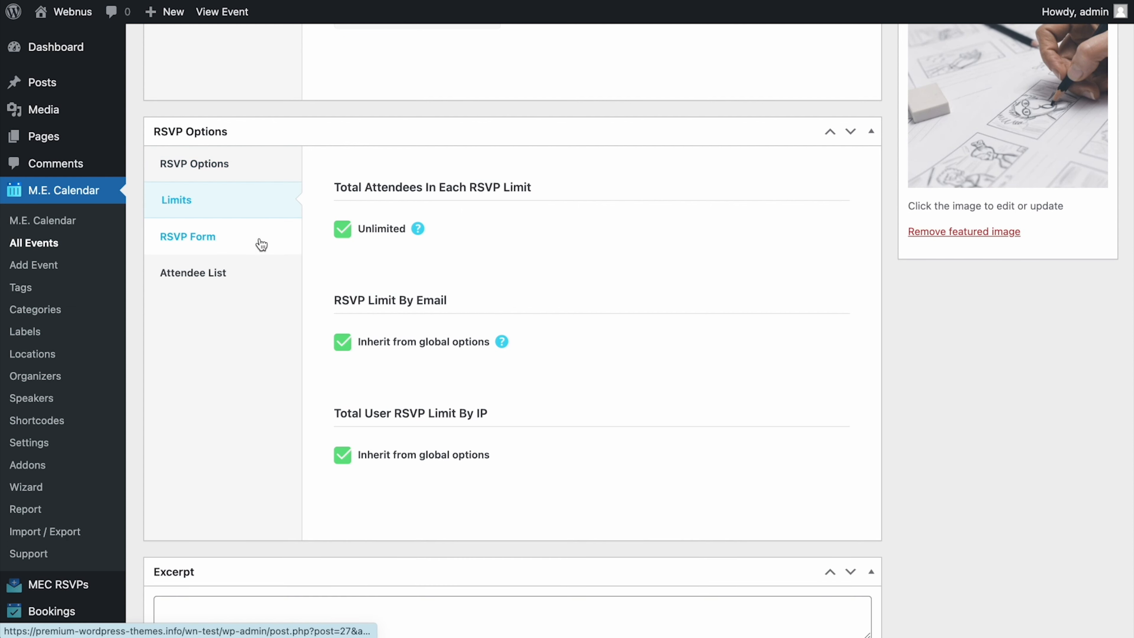
pyautogui.click(261, 244)
pyautogui.click(250, 278)
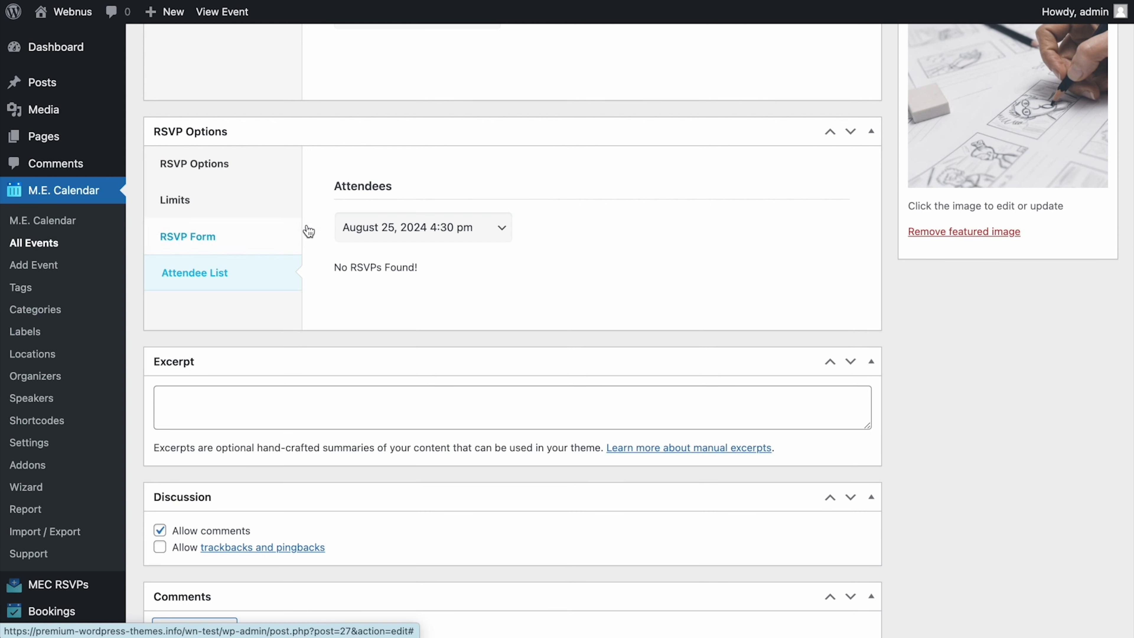
pyautogui.click(367, 230)
pyautogui.click(639, 252)
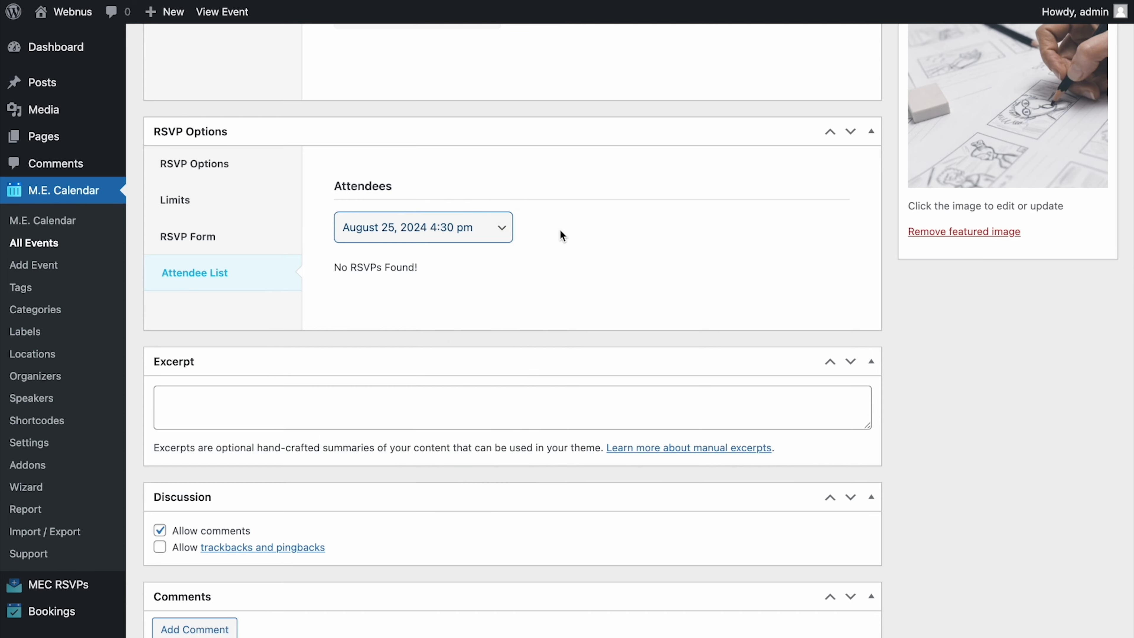
# - Update the Practical Drawing Class event and view its published page
pyautogui.scroll(10, 615, 207)
pyautogui.scroll(6, 615, 212)
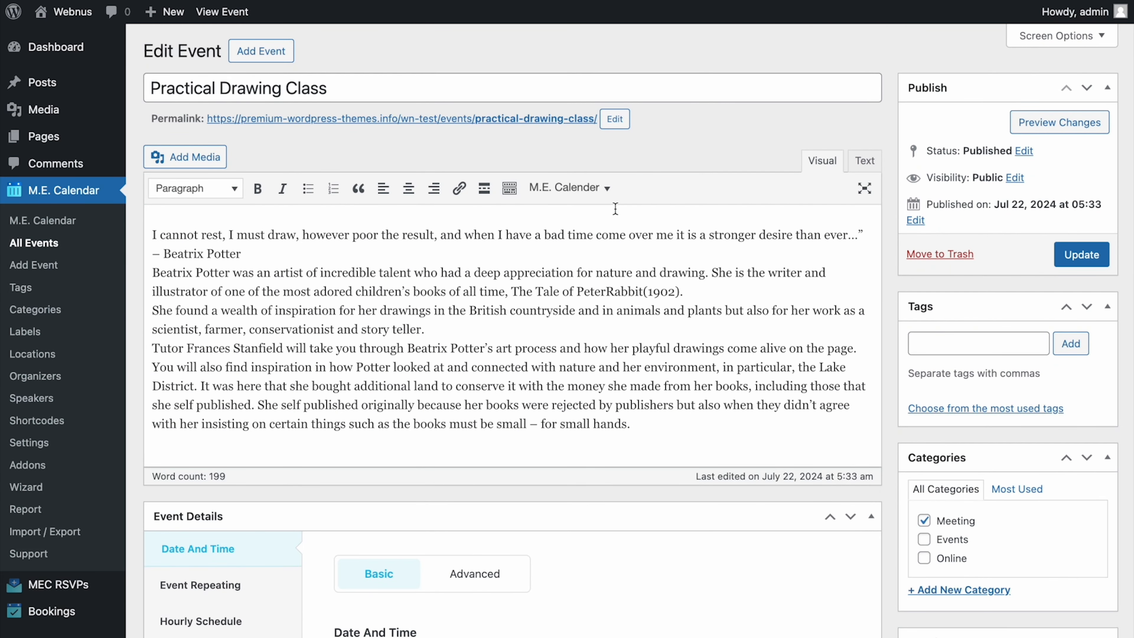
pyautogui.click(1072, 255)
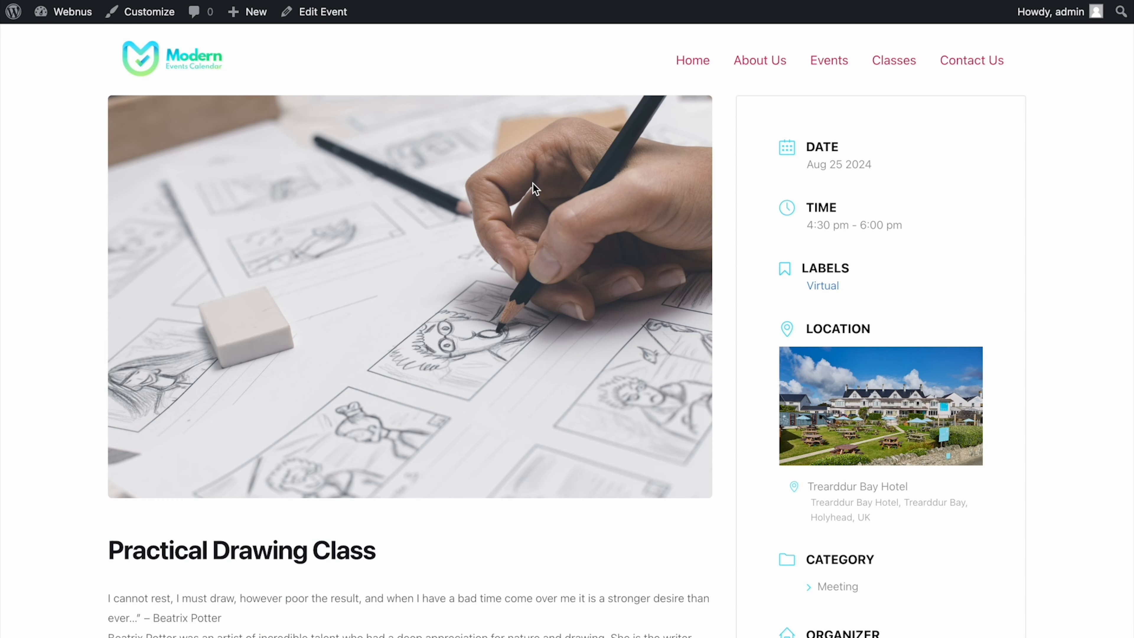
# - Examine the RSVP form and the Change My RSVP section on the published event page
pyautogui.scroll(-20, 535, 188)
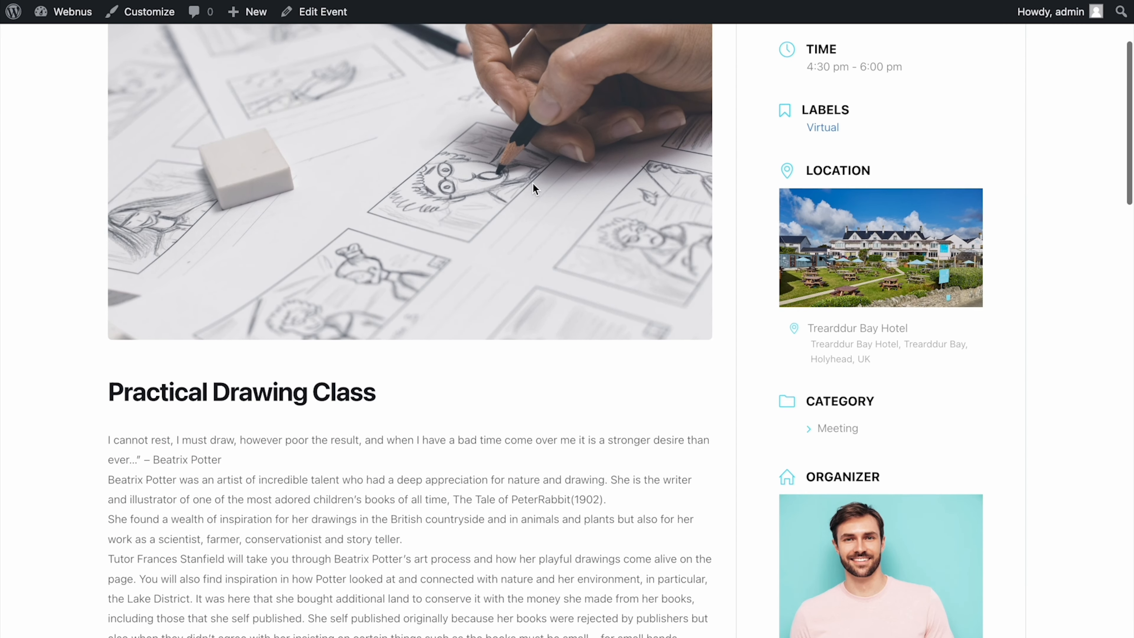
pyautogui.scroll(-4, 534, 187)
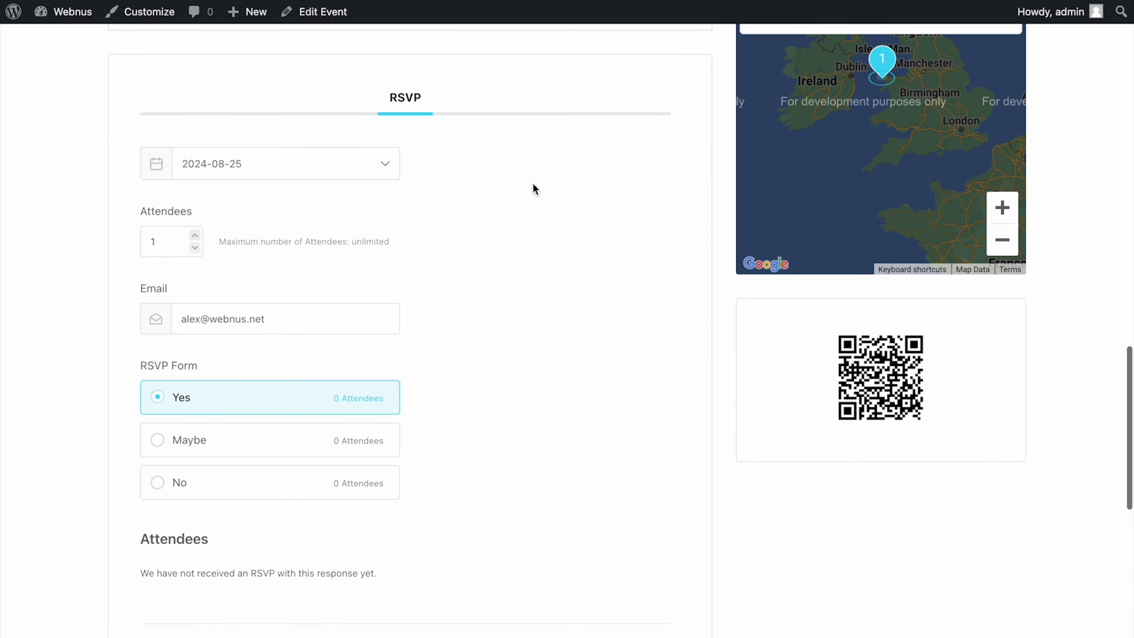
pyautogui.scroll(-2, 362, 223)
pyautogui.scroll(-10, 363, 224)
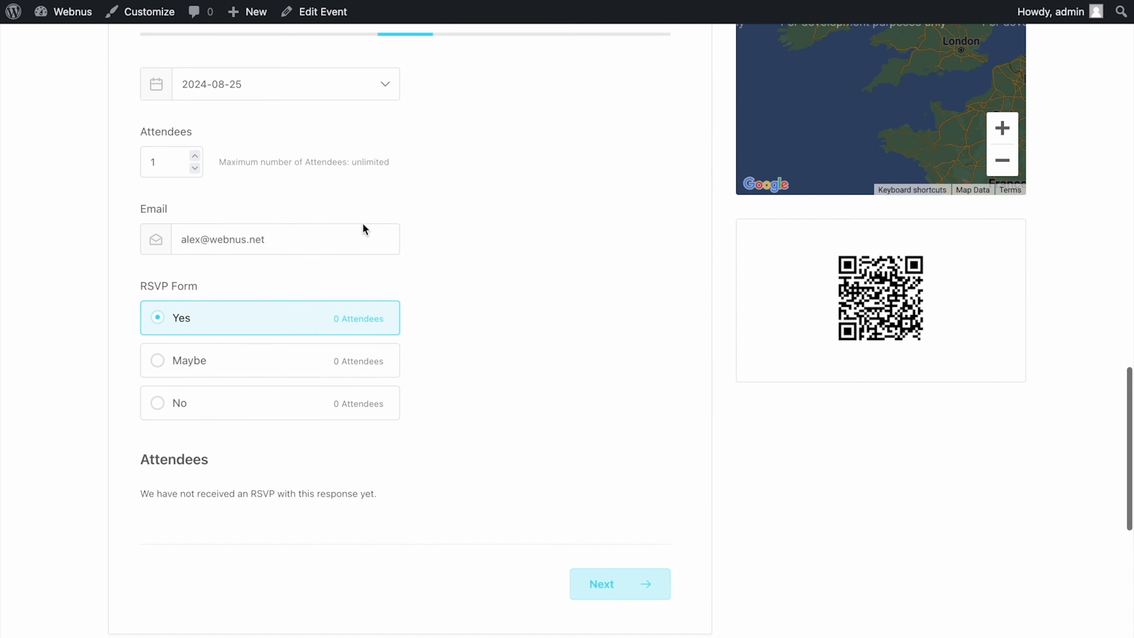
pyautogui.scroll(20, 363, 224)
pyautogui.scroll(-4, 363, 223)
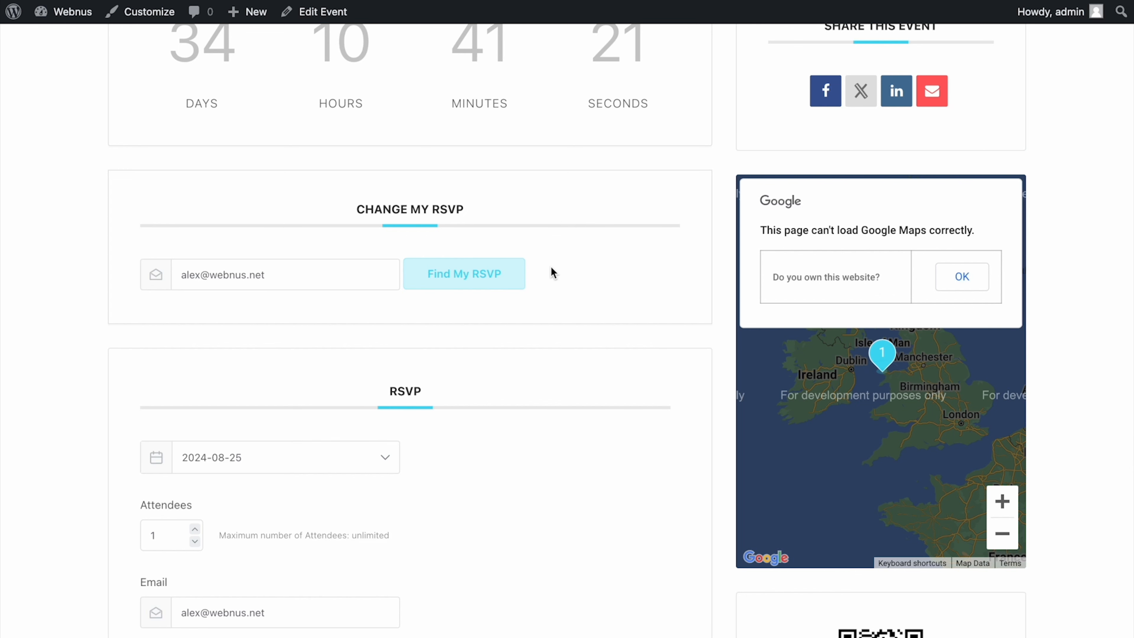
pyautogui.scroll(-1, 550, 266)
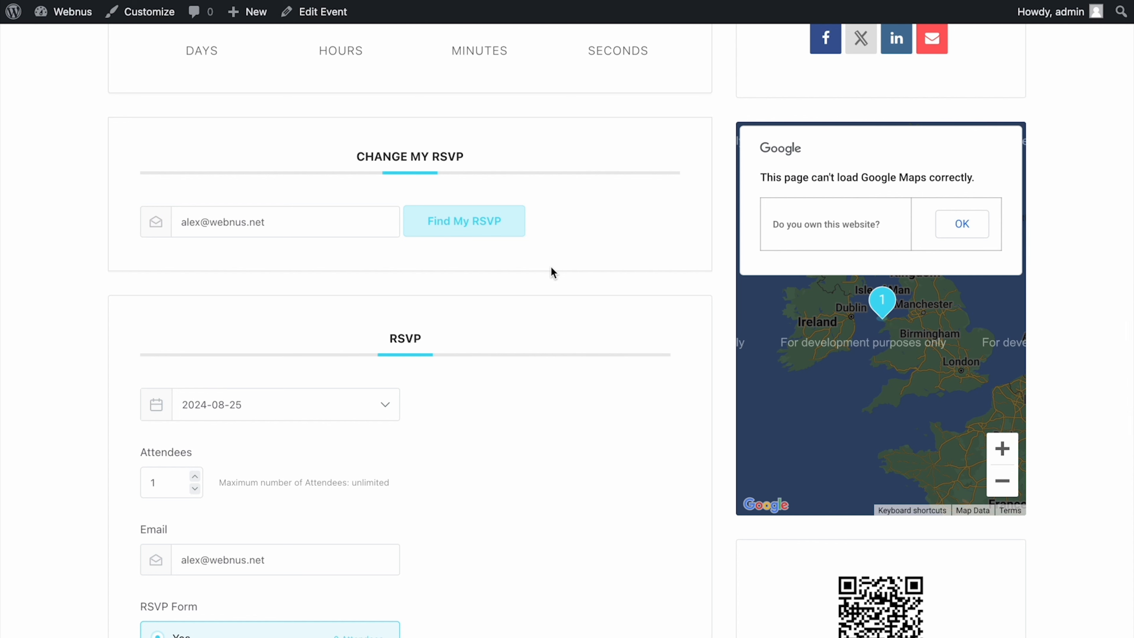
pyautogui.scroll(-3, 551, 269)
pyautogui.scroll(-2, 552, 270)
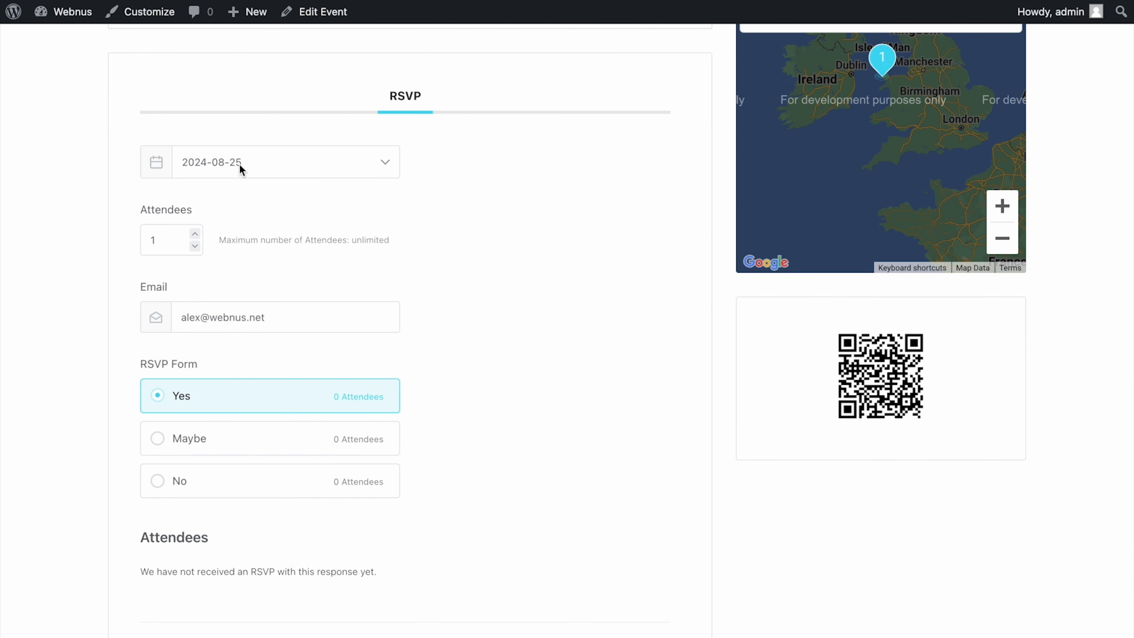
# - Set the RSVP to 3 attendees with the Yes response and continue to the attendee details
pyautogui.click(195, 233)
pyautogui.click(193, 234)
pyautogui.scroll(-2, 290, 405)
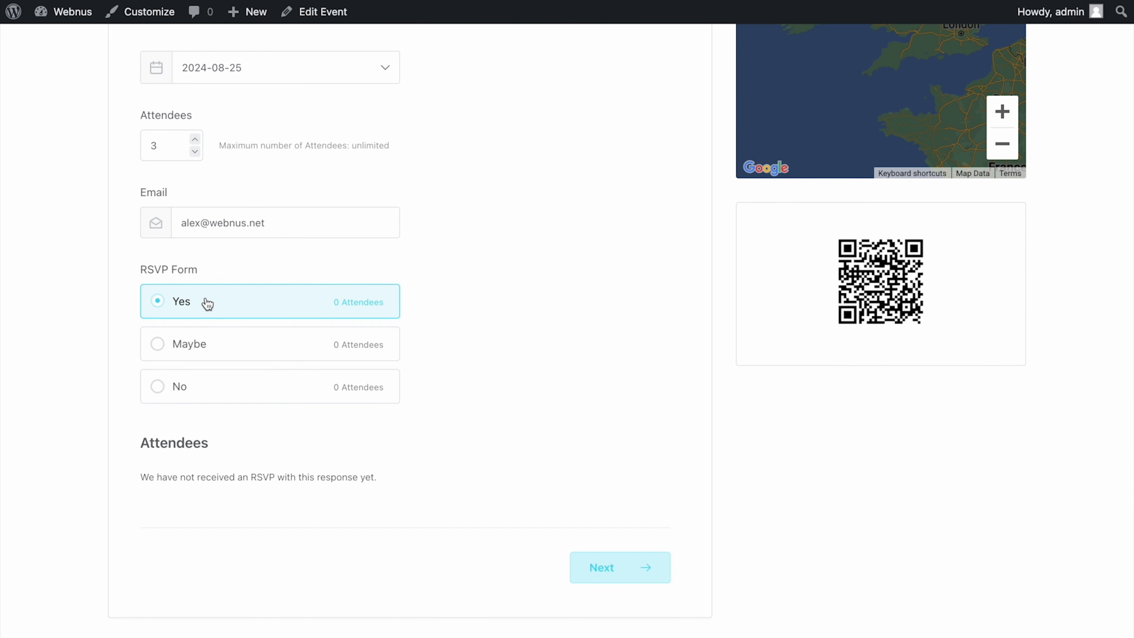
pyautogui.click(605, 576)
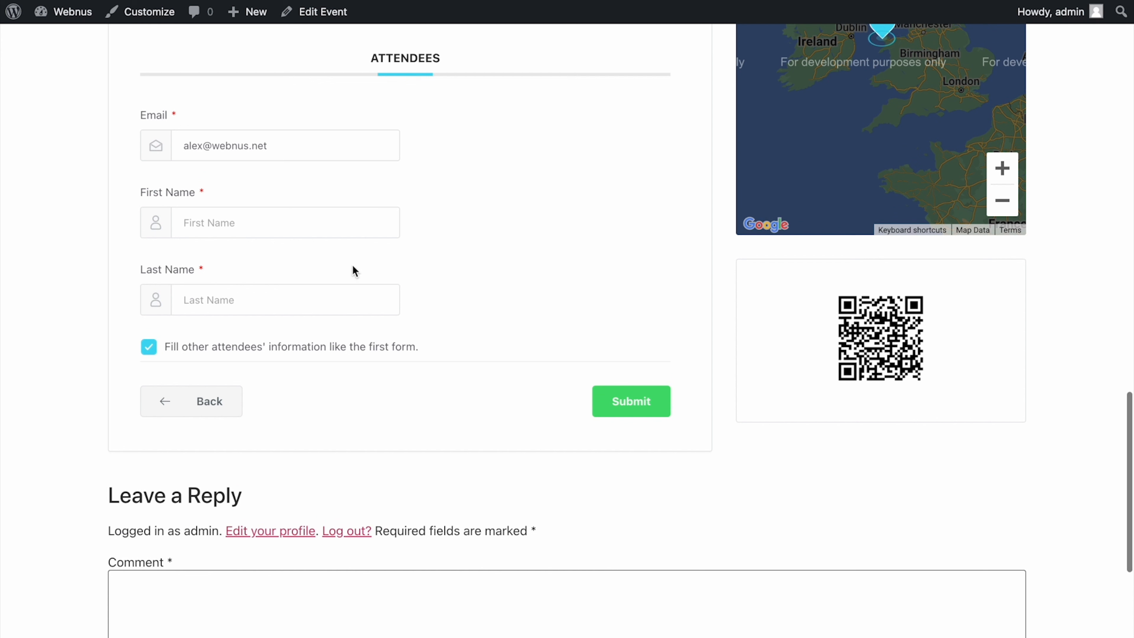
# - Fill in the attendee's first and last name, keeping the same information for the other attendees, and submit the RSVP
pyautogui.click(319, 228)
pyautogui.write('ALex')
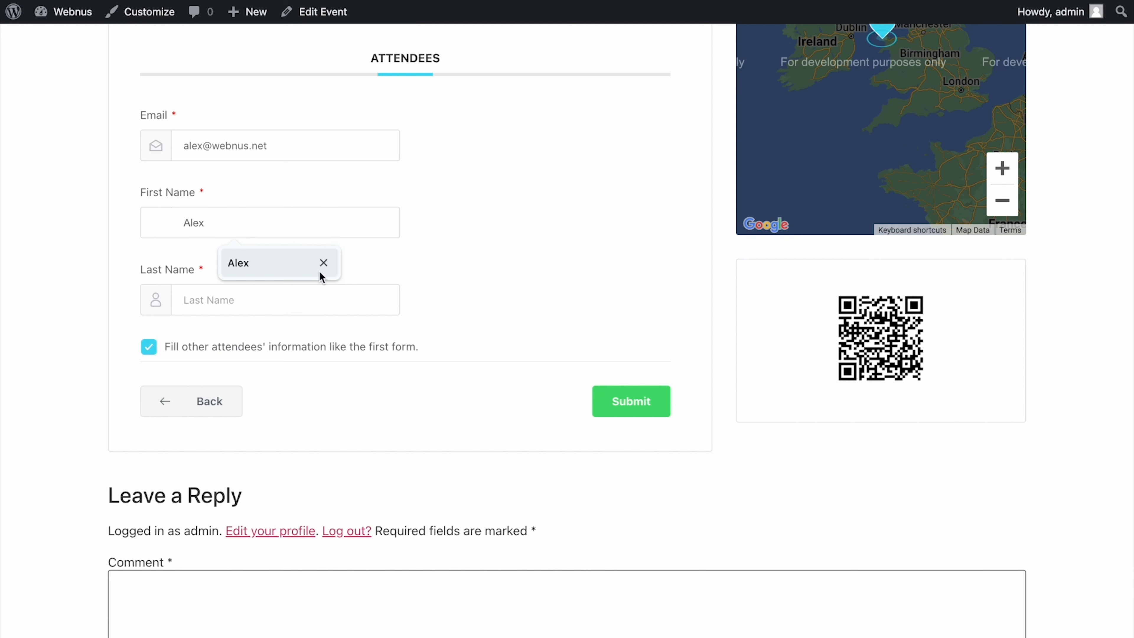
pyautogui.click(306, 300)
pyautogui.click(278, 367)
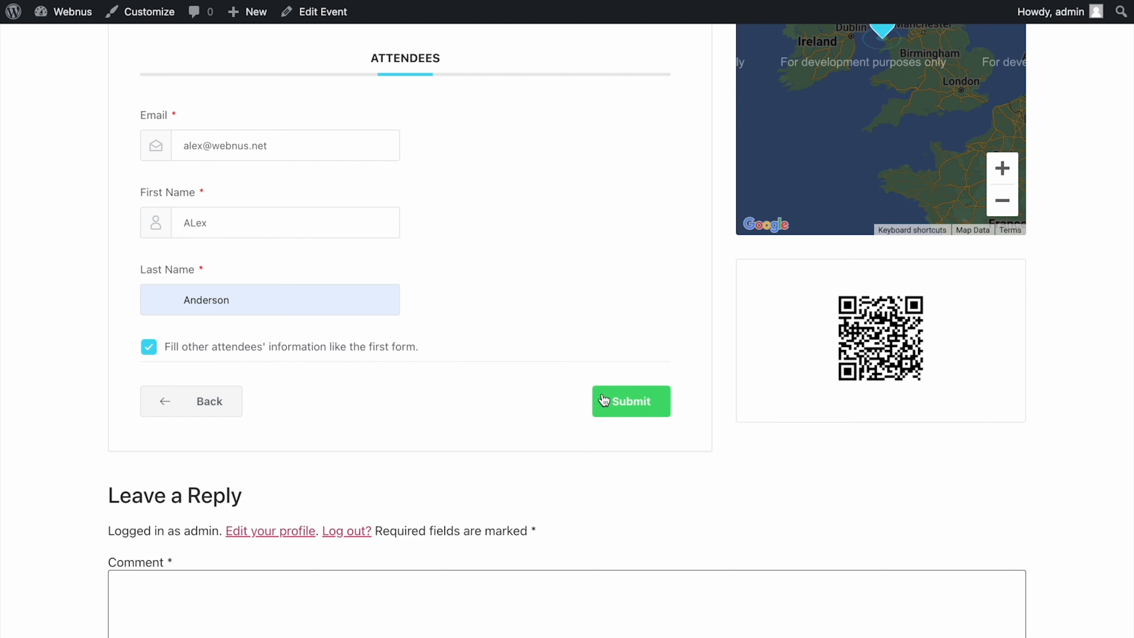
pyautogui.click(616, 402)
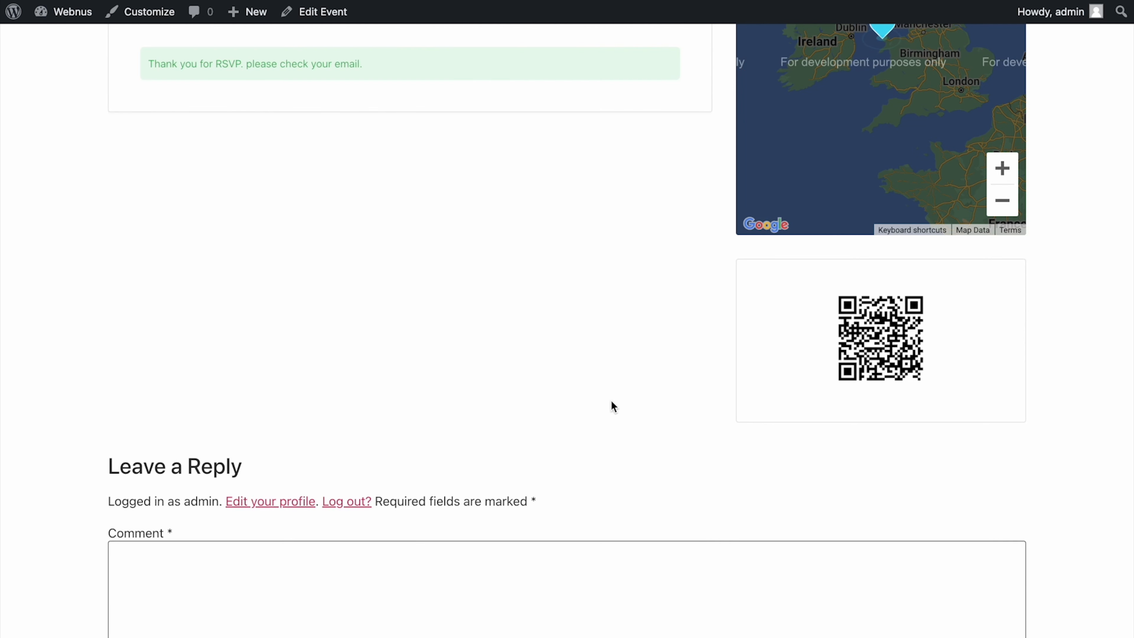
# - Find the submitted RSVP by e-mail under Change My RSVP and check its date and status
pyautogui.scroll(5, 368, 136)
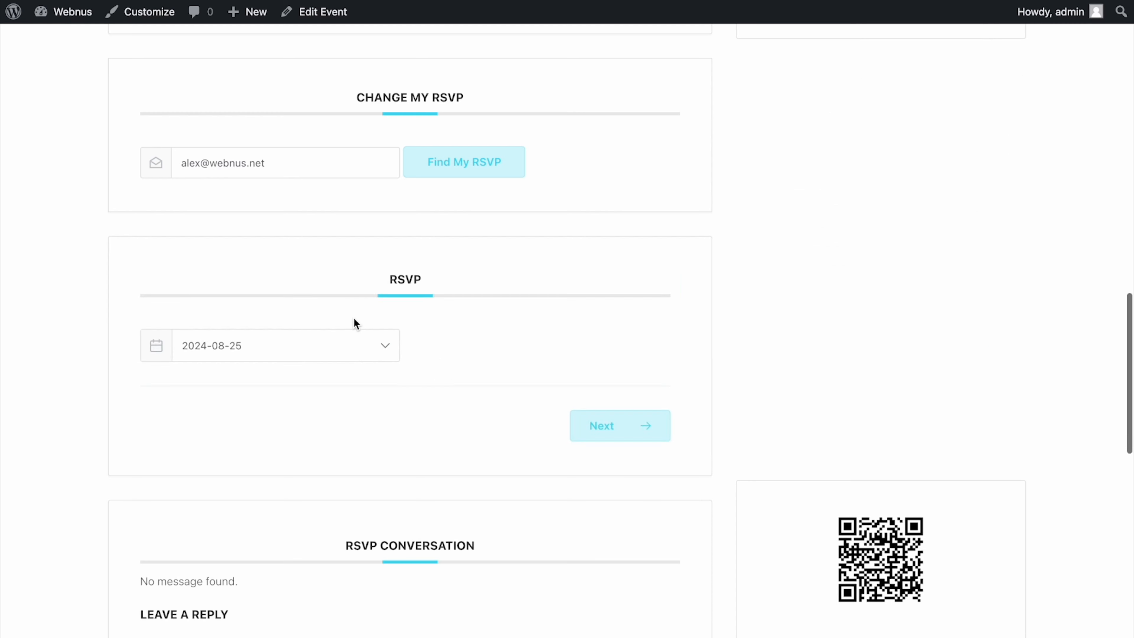
pyautogui.click(280, 164)
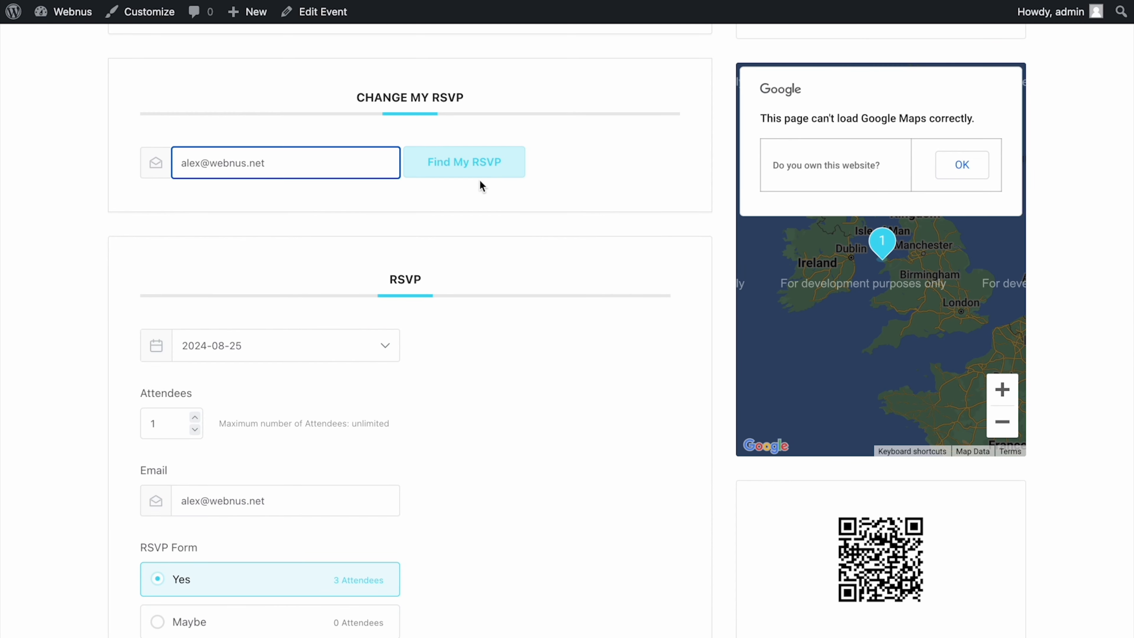
pyautogui.click(461, 163)
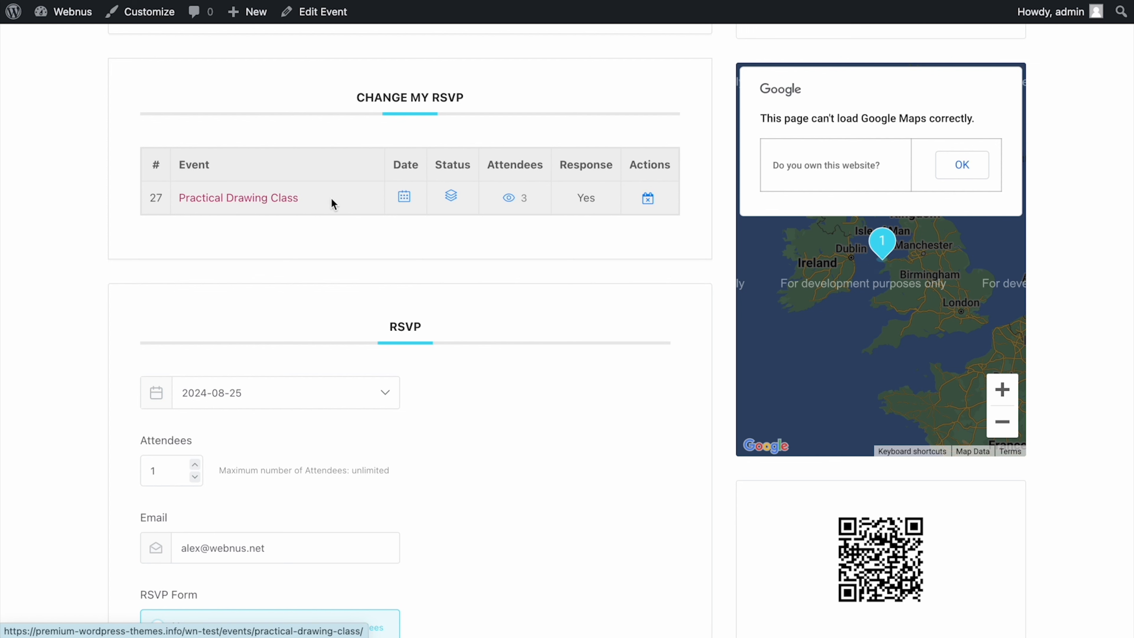
pyautogui.moveTo(404, 199)
pyautogui.moveTo(455, 199)
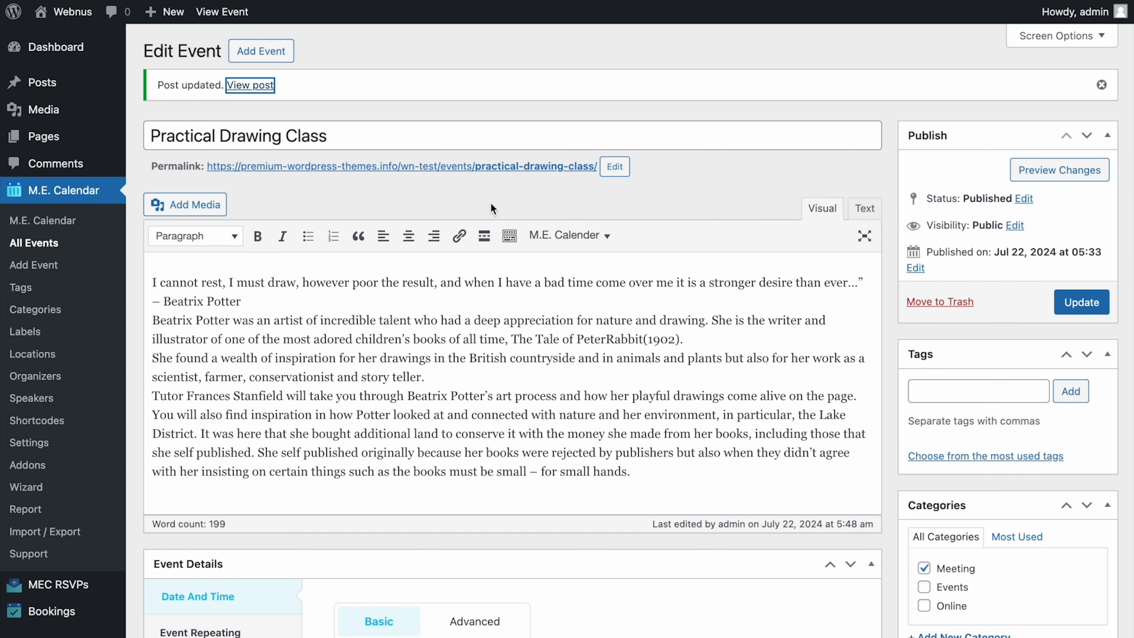
# - Return to editing the Practical Drawing Class event and check its RSVP attendee list
pyautogui.scroll(-15, 489, 202)
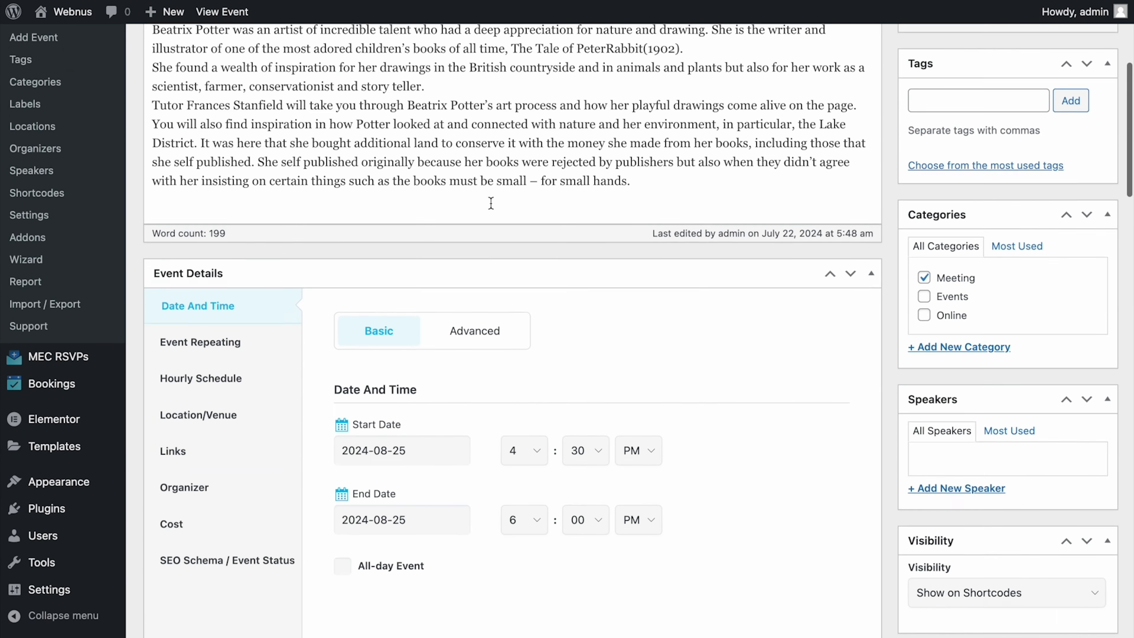
pyautogui.scroll(7, 490, 202)
pyautogui.scroll(-15, 491, 206)
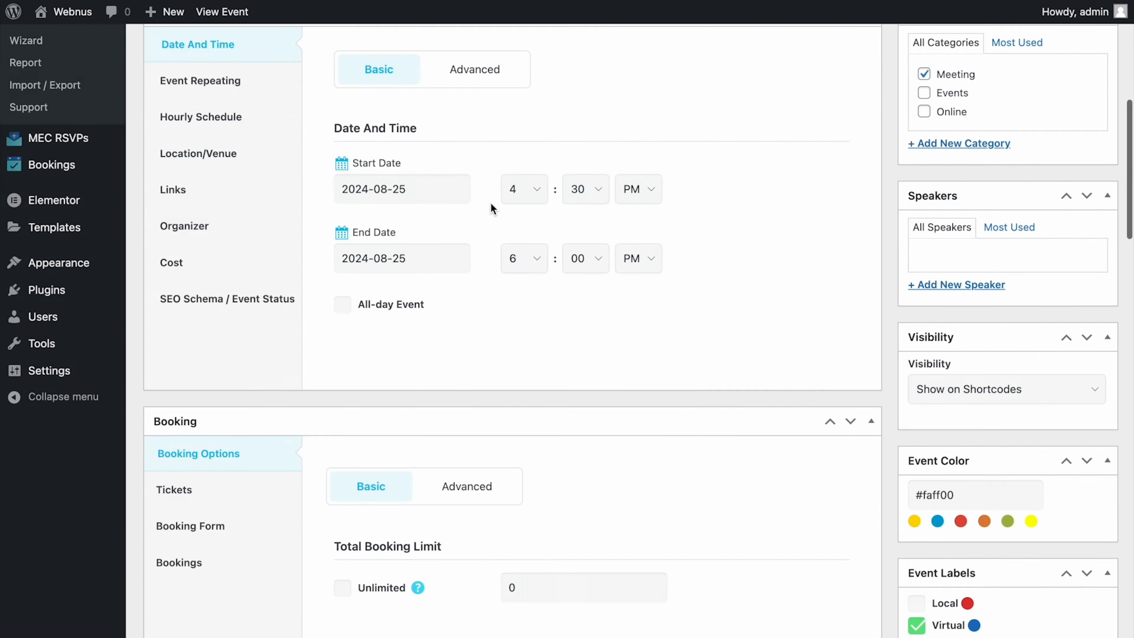
pyautogui.click(194, 398)
pyautogui.scroll(-4, 455, 312)
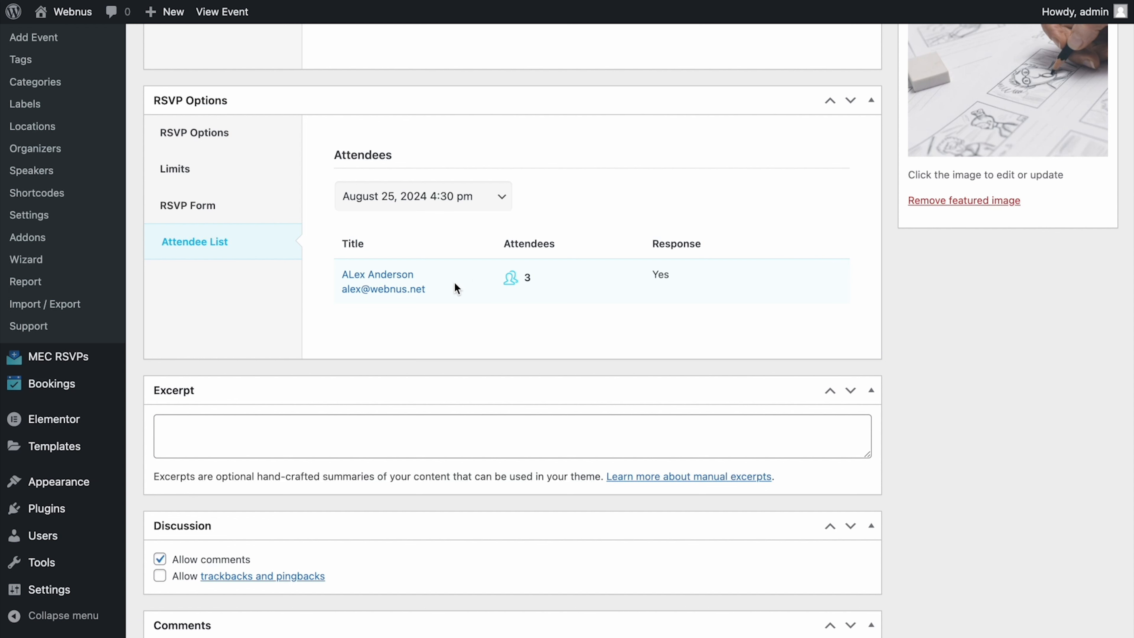
# - Leave the event's attendee list and open the RSVP Shortcode section of the M.E. Calendar settings
pyautogui.scroll(-2, 460, 301)
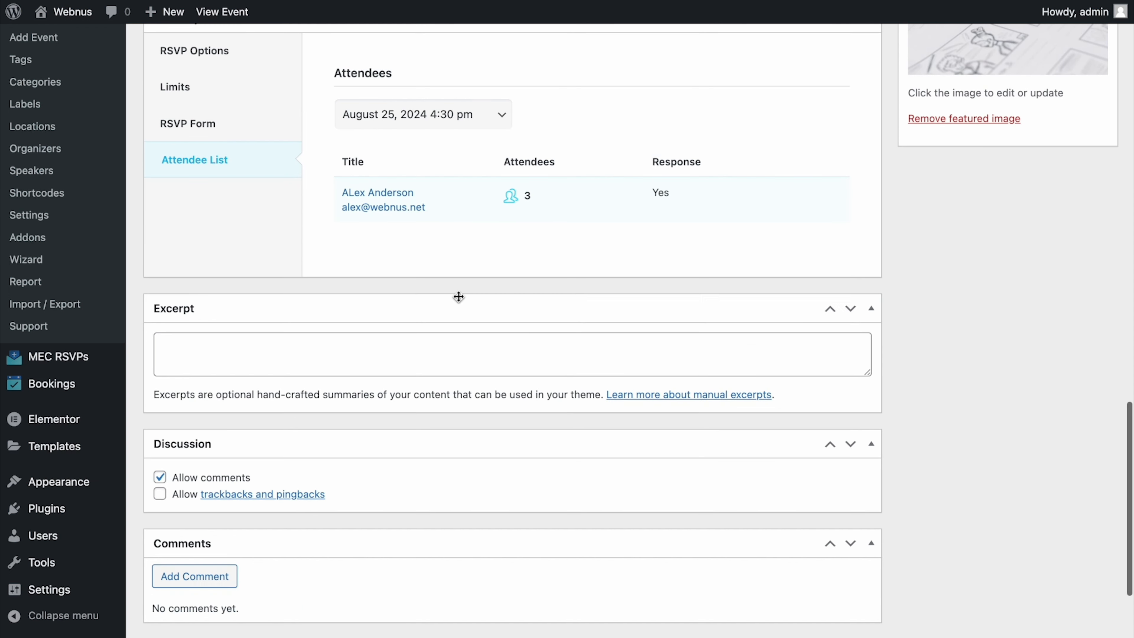
pyautogui.scroll(2, 443, 226)
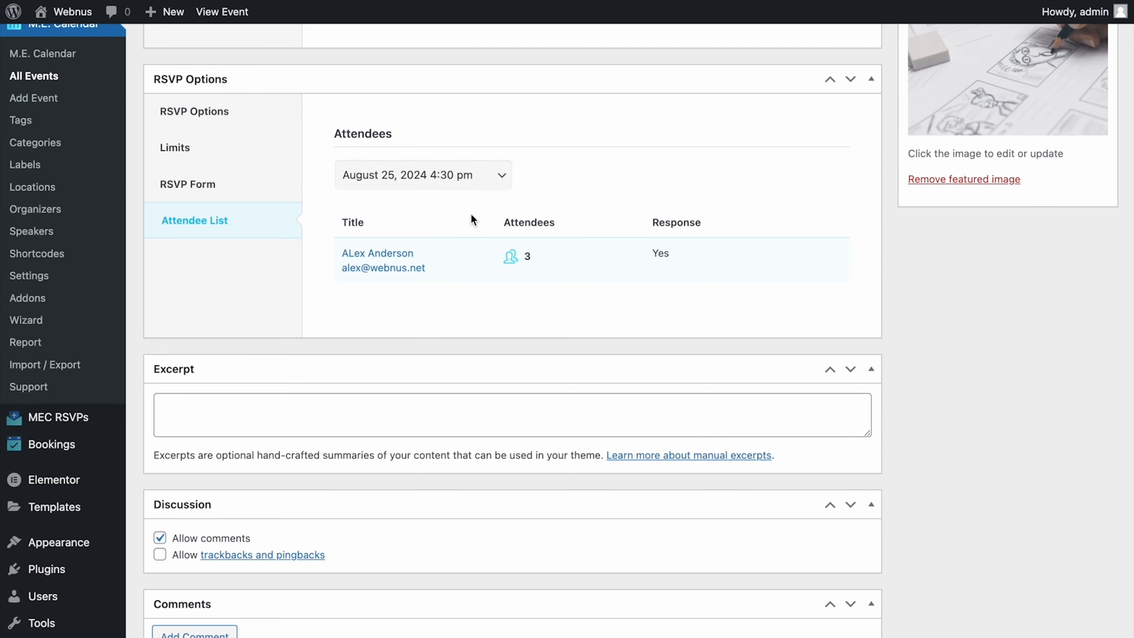
pyautogui.scroll(15, 470, 213)
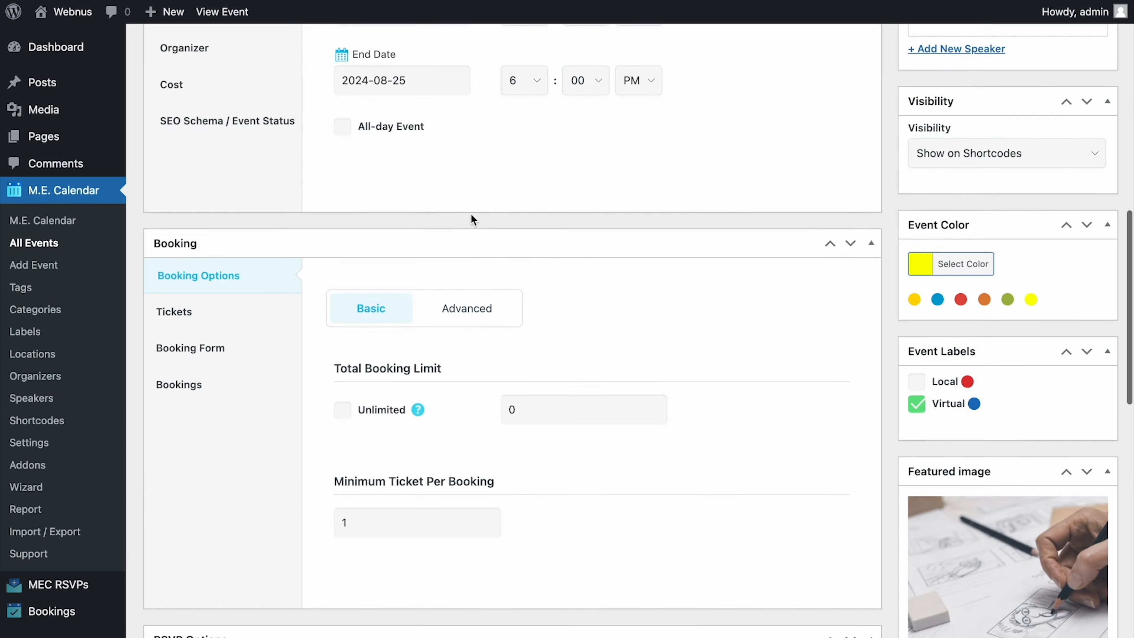
pyautogui.scroll(-6, 125, 291)
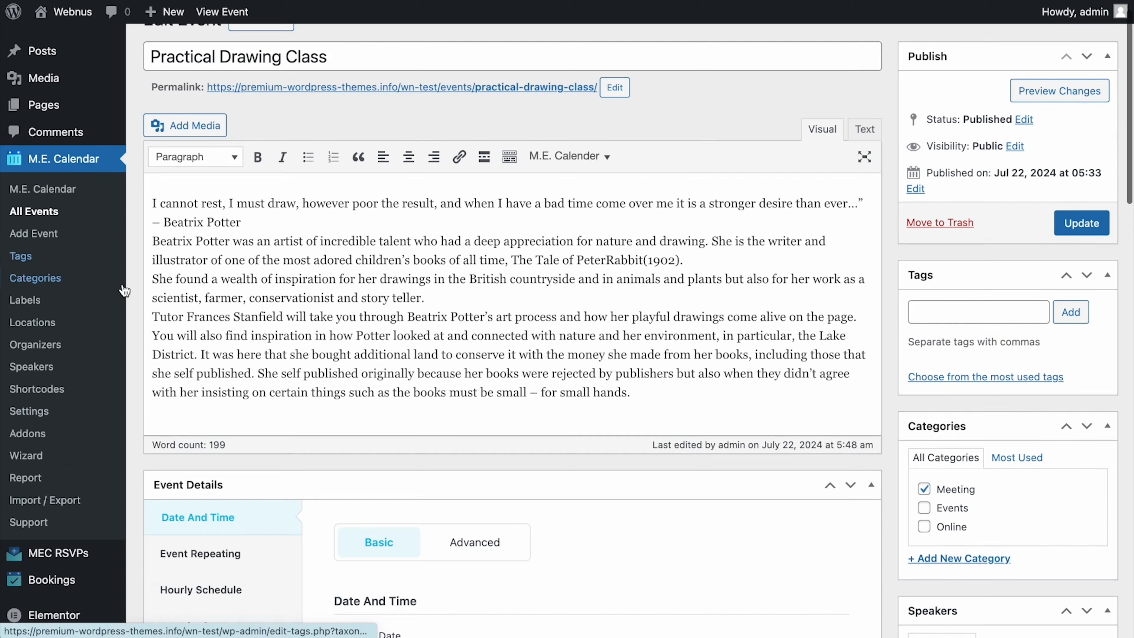
pyautogui.moveTo(82, 400)
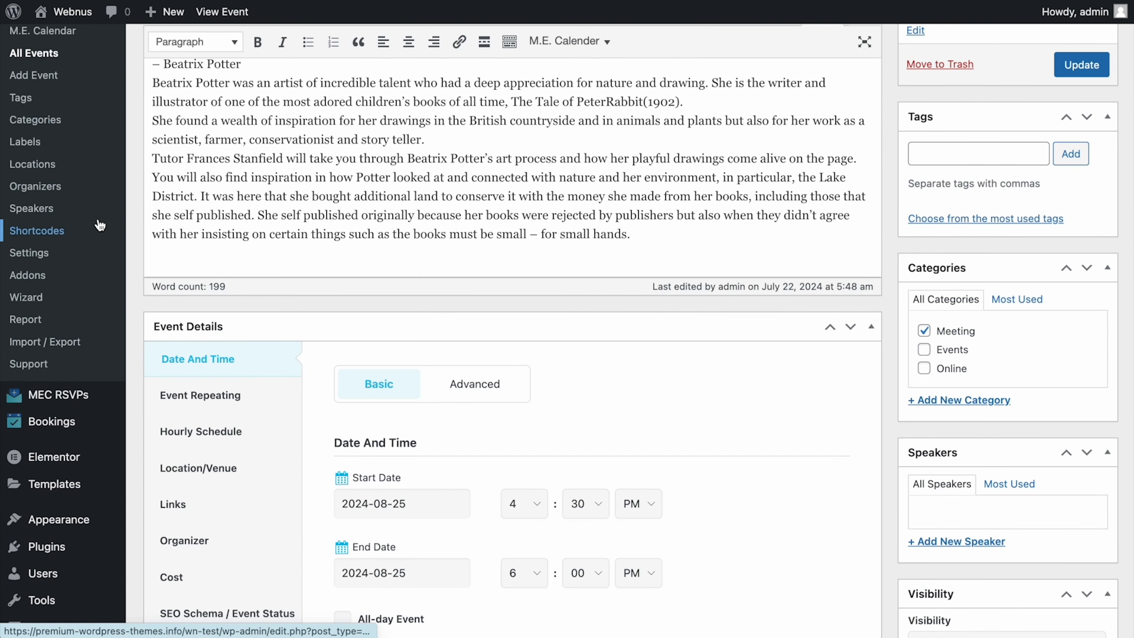
pyautogui.click(67, 259)
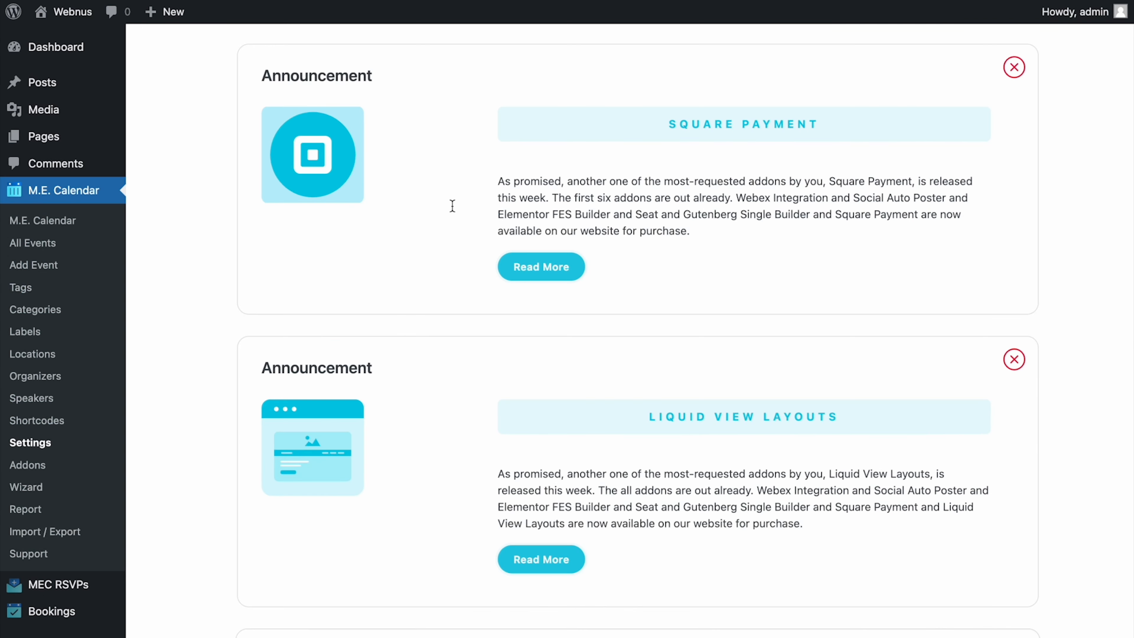
pyautogui.scroll(-10, 451, 205)
pyautogui.scroll(-2, 453, 206)
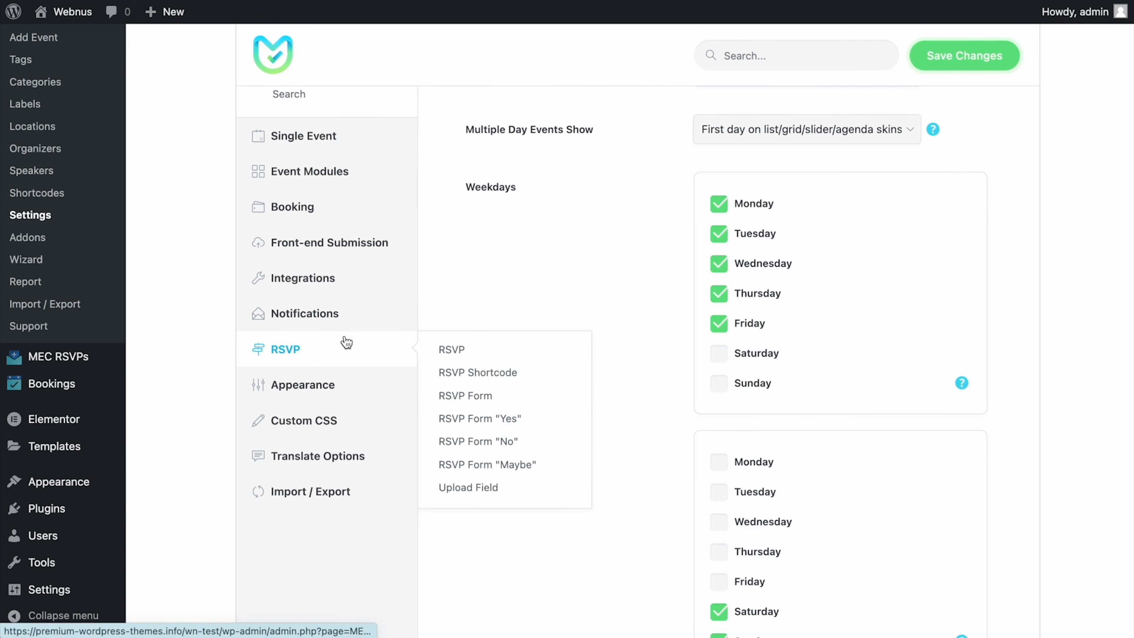
pyautogui.click(344, 347)
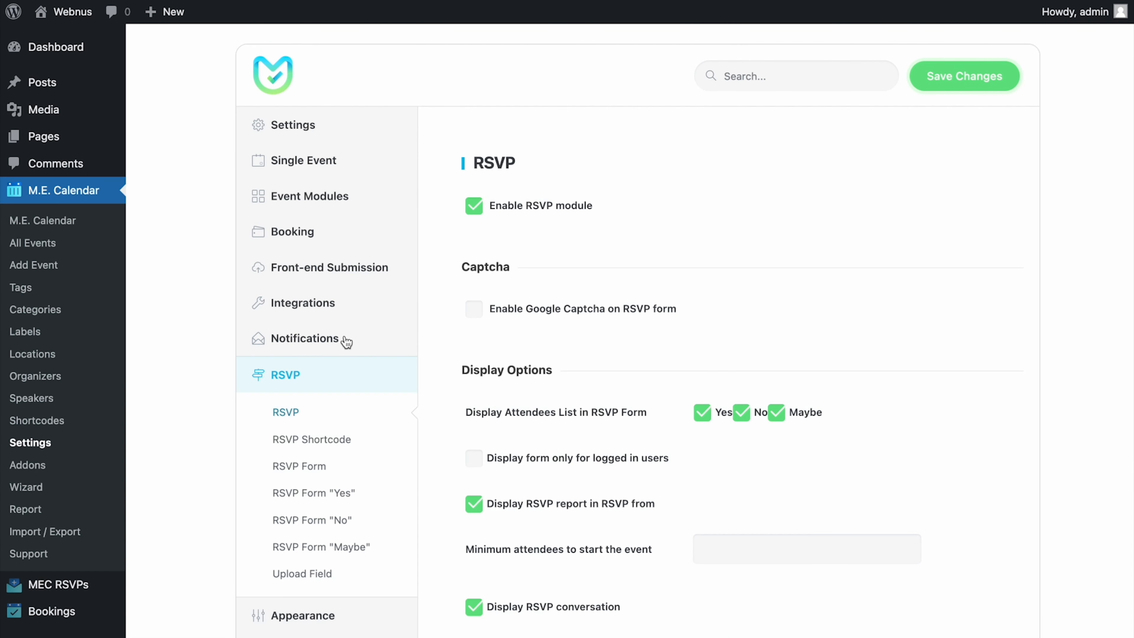
pyautogui.click(346, 447)
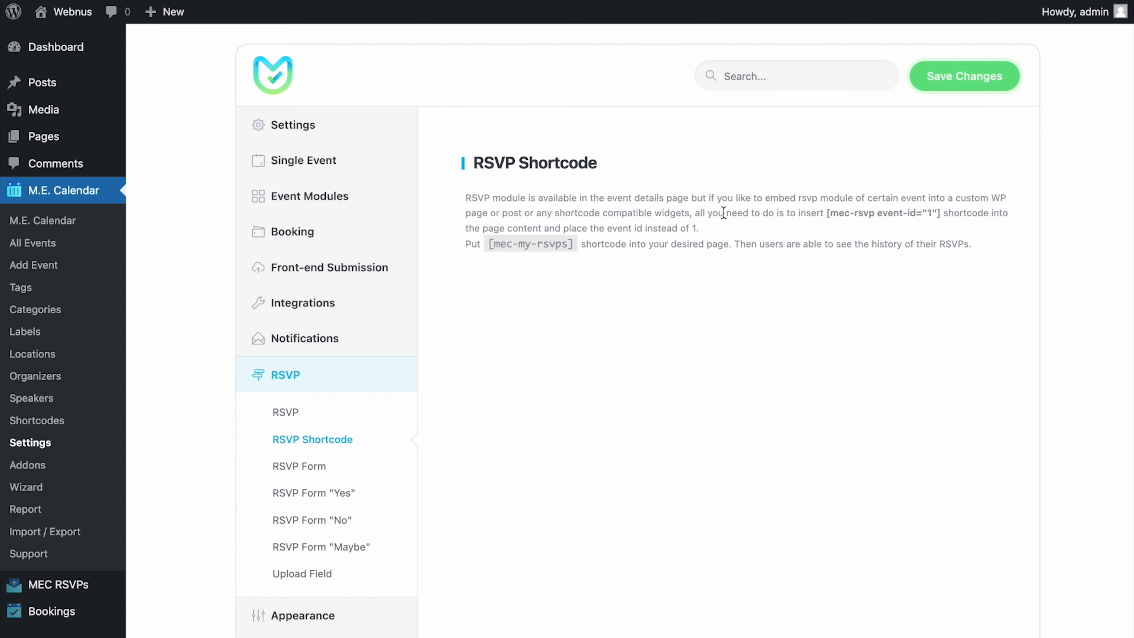
# - Copy the shortcode [mec-rsvp event-id="1"] from the RSVP Shortcode instructions
pyautogui.moveTo(828, 214); pyautogui.dragTo(942, 219)
pyautogui.press('super+c')
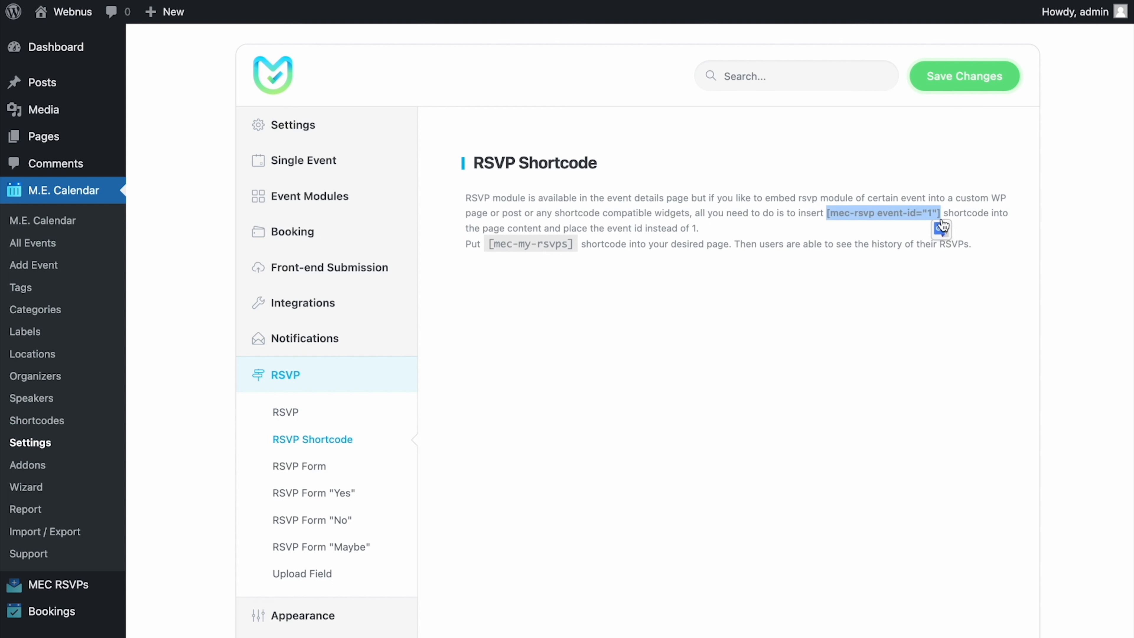
pyautogui.click(825, 162)
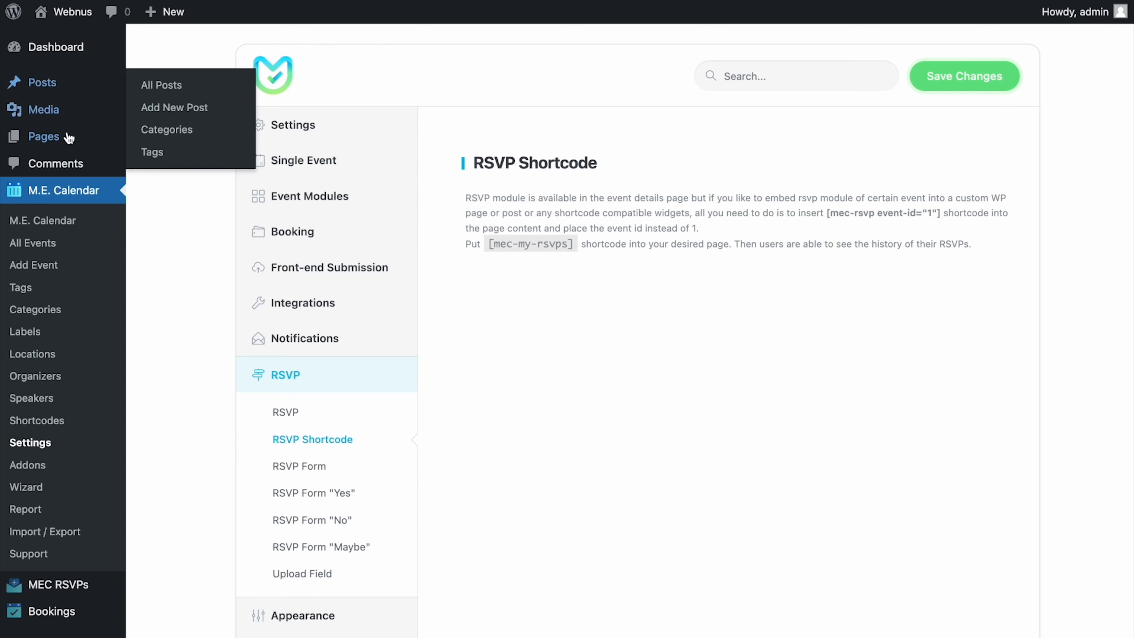
# - Look up the ID of the Practical Drawing Class event in the list of all events
pyautogui.click(68, 149)
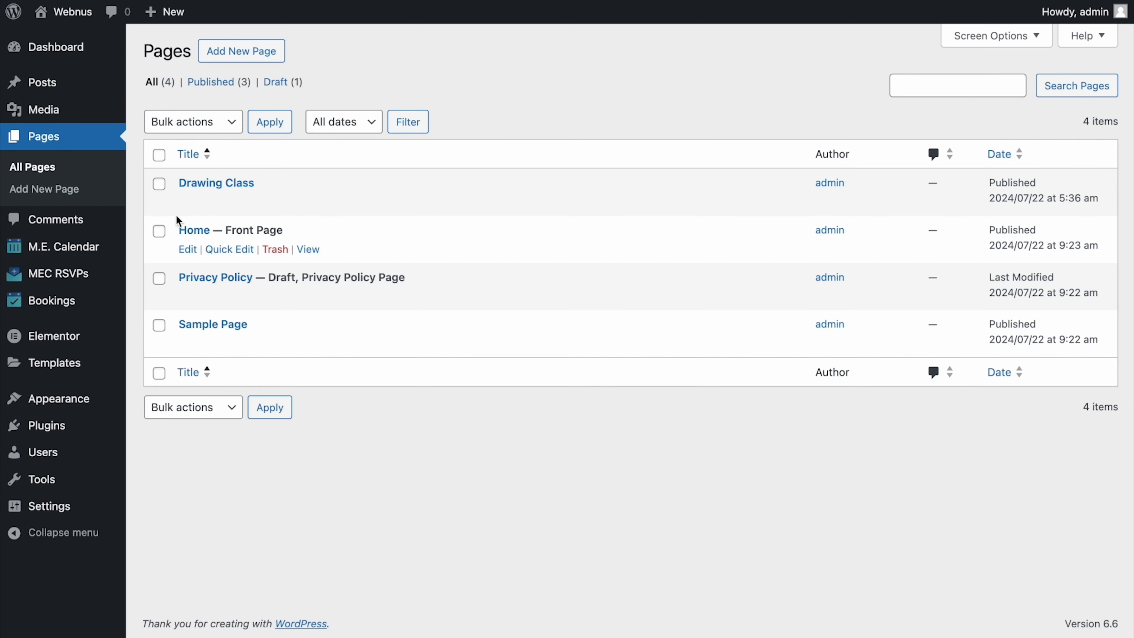
pyautogui.moveTo(77, 243)
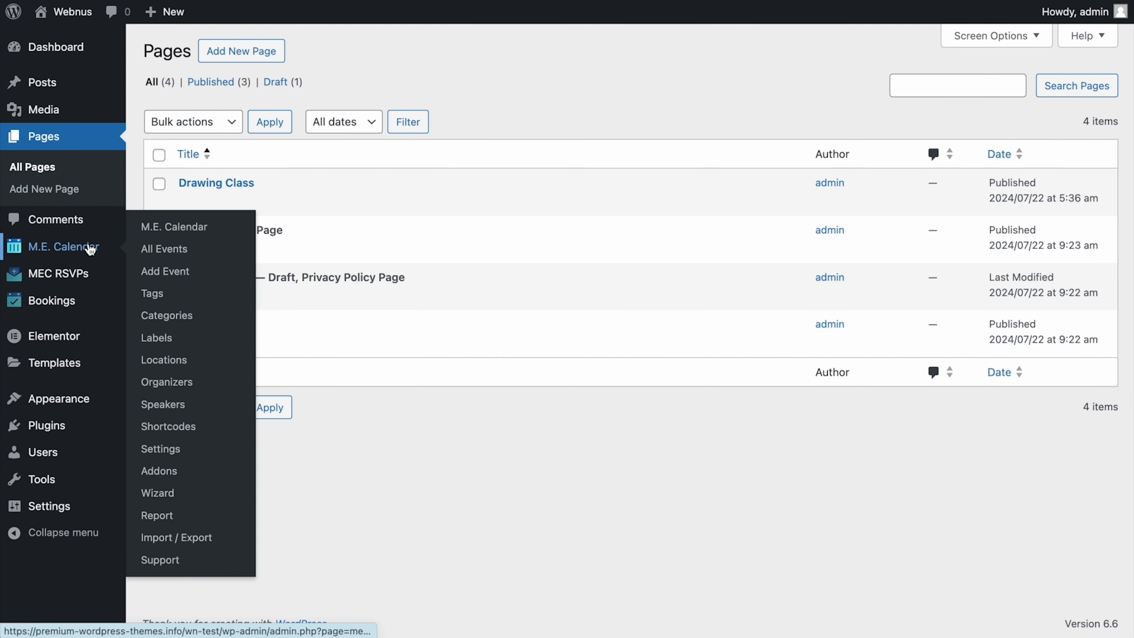
pyautogui.click(192, 258)
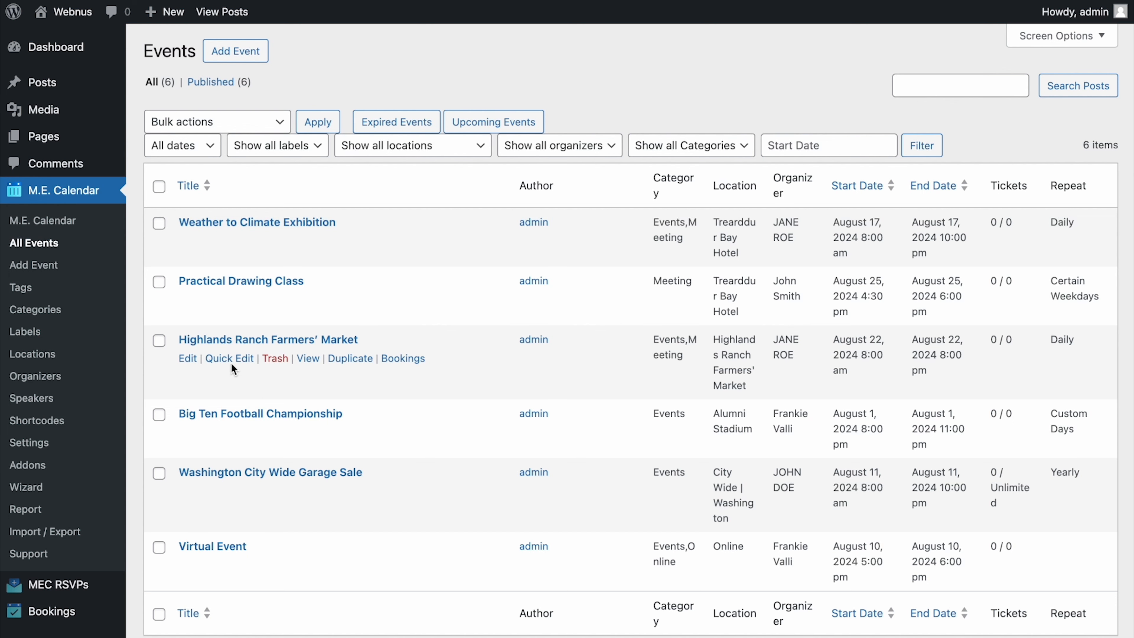
pyautogui.scroll(-2, 270, 347)
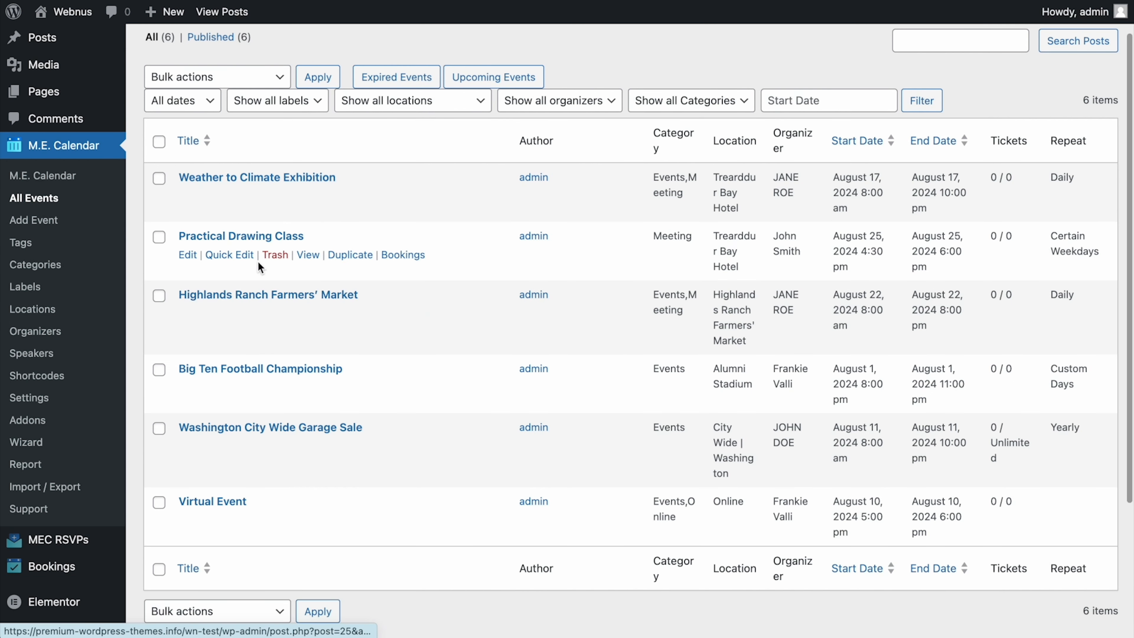
pyautogui.scroll(-2, 261, 269)
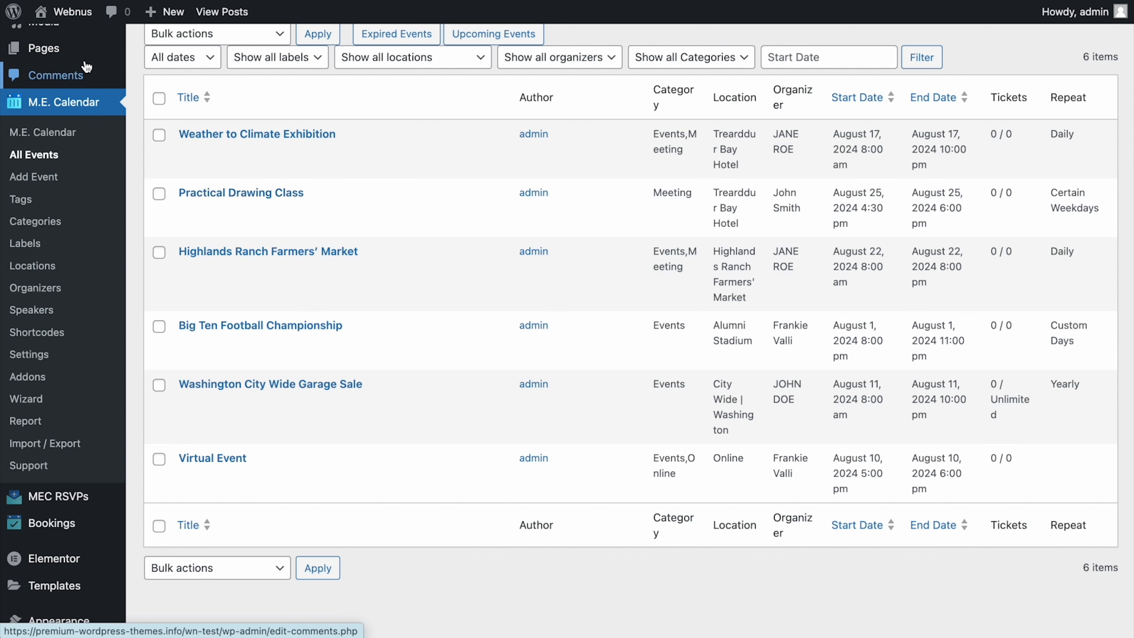
# - Open the Drawing Class page for editing and add a Shortcode block with the copied RSVP shortcode at its end
pyautogui.click(44, 47)
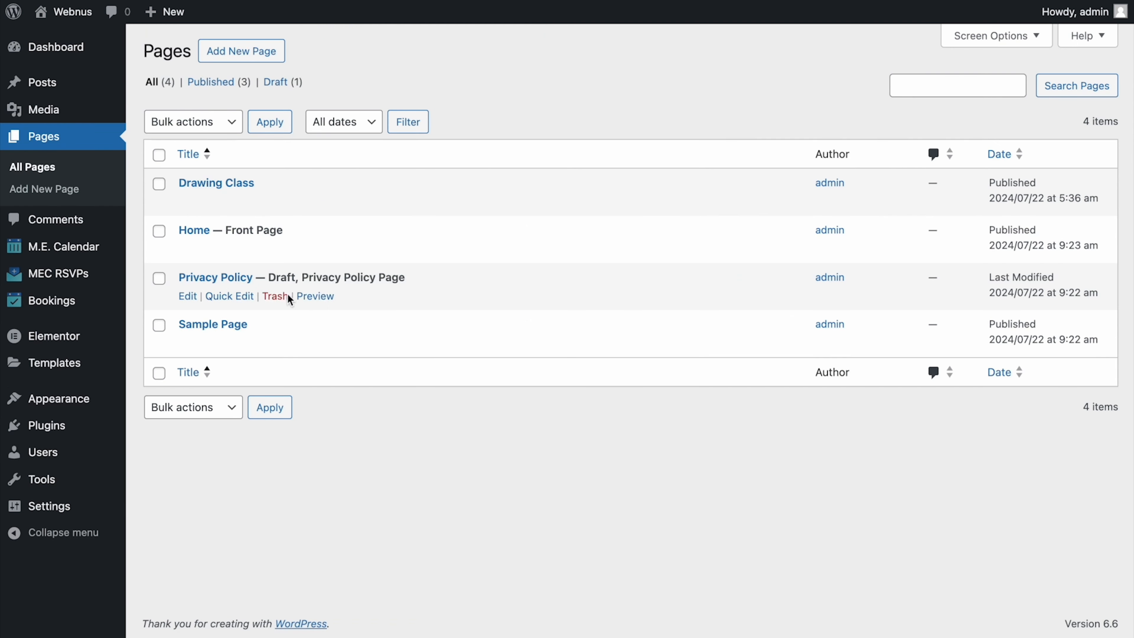
pyautogui.click(223, 183)
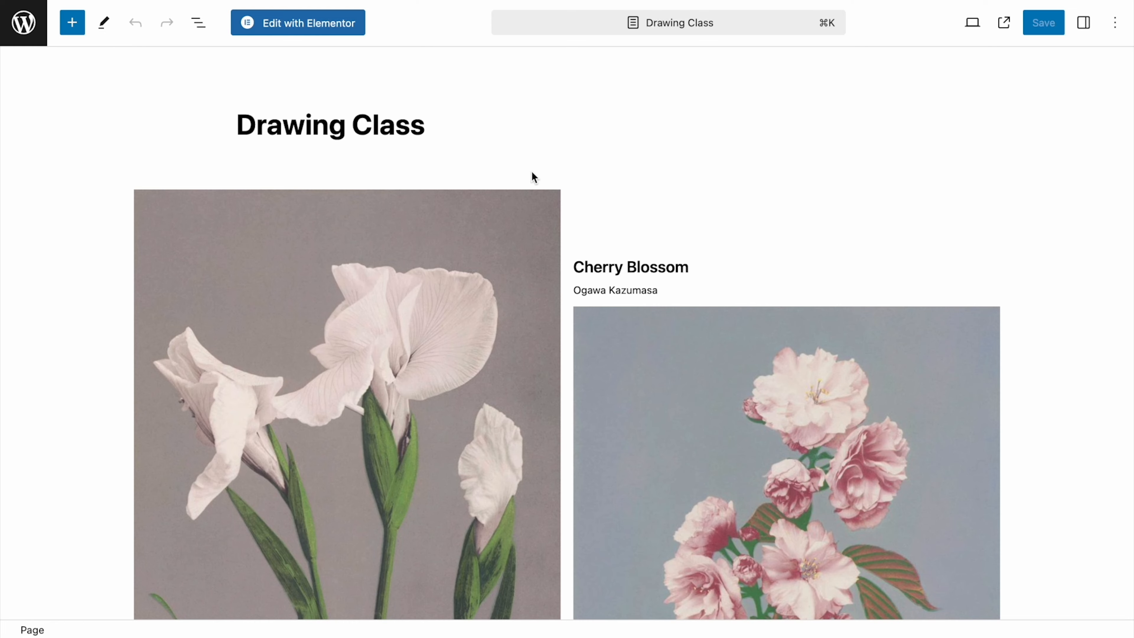
pyautogui.scroll(-20, 514, 226)
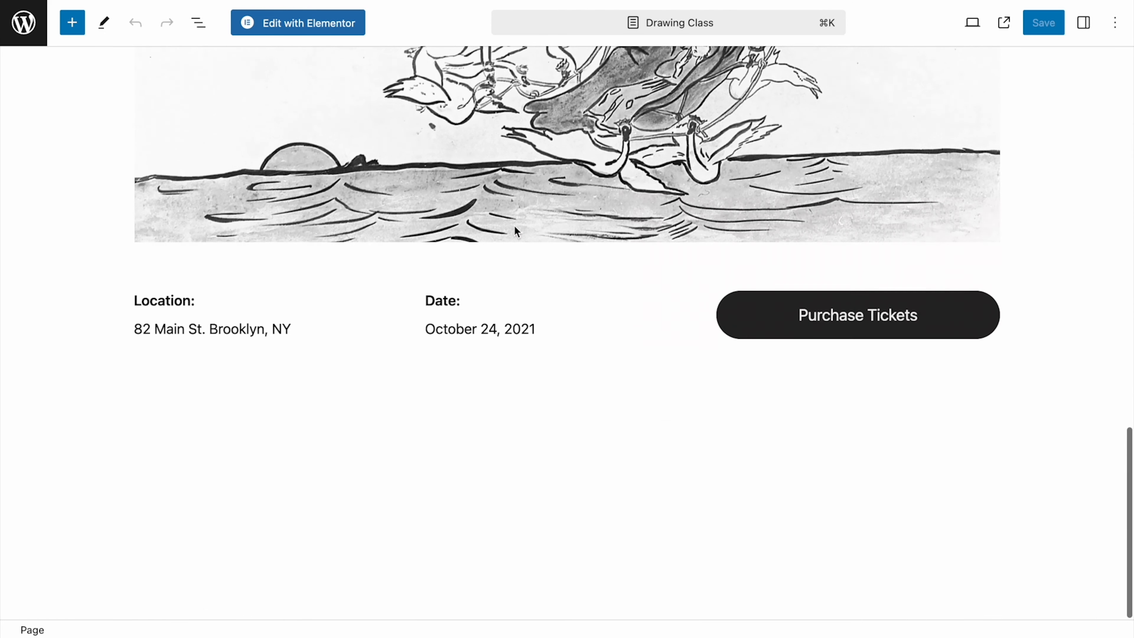
pyautogui.click(598, 406)
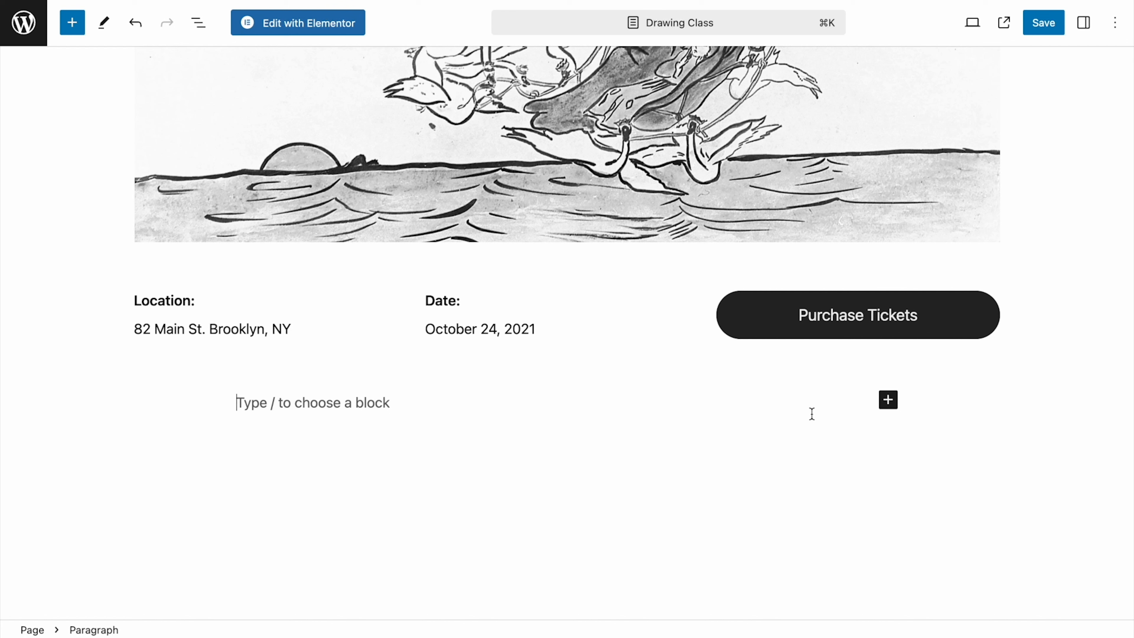
pyautogui.write('/shor')
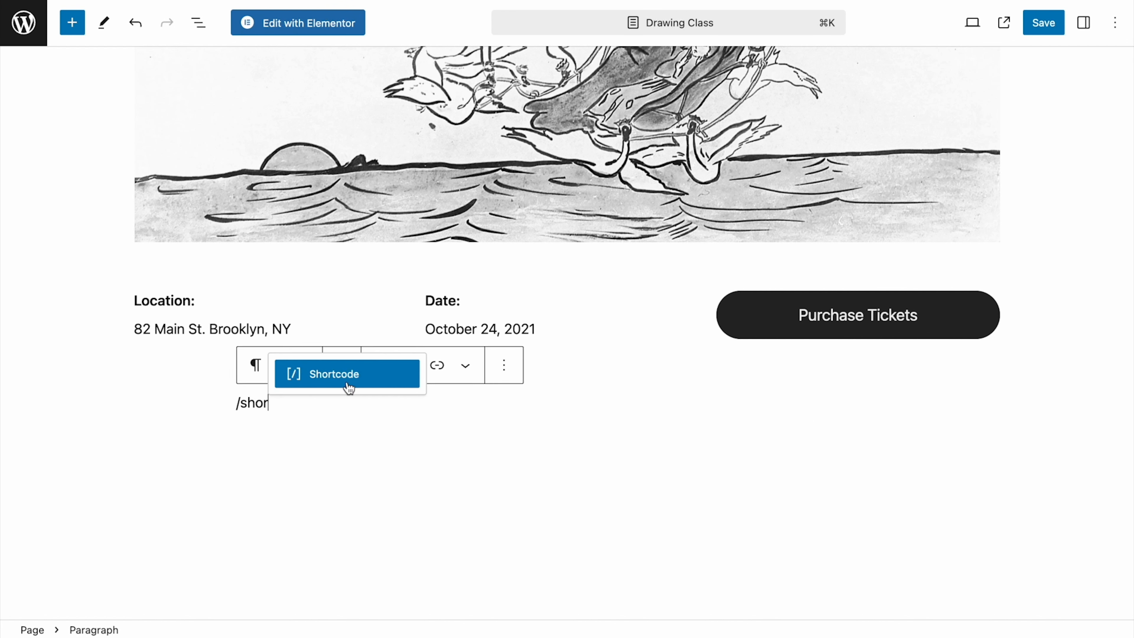
pyautogui.click(349, 387)
pyautogui.press('super+v')
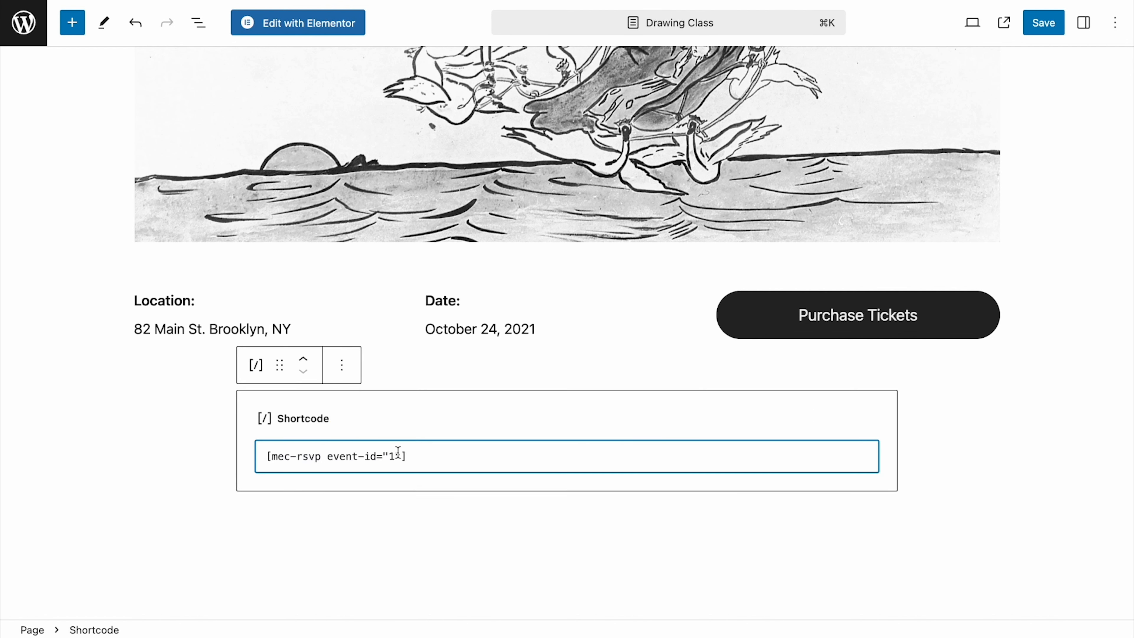
# - Set the shortcode's event-id to 27 and save the Drawing Class page
pyautogui.press('BackSpace')
pyautogui.write('27')
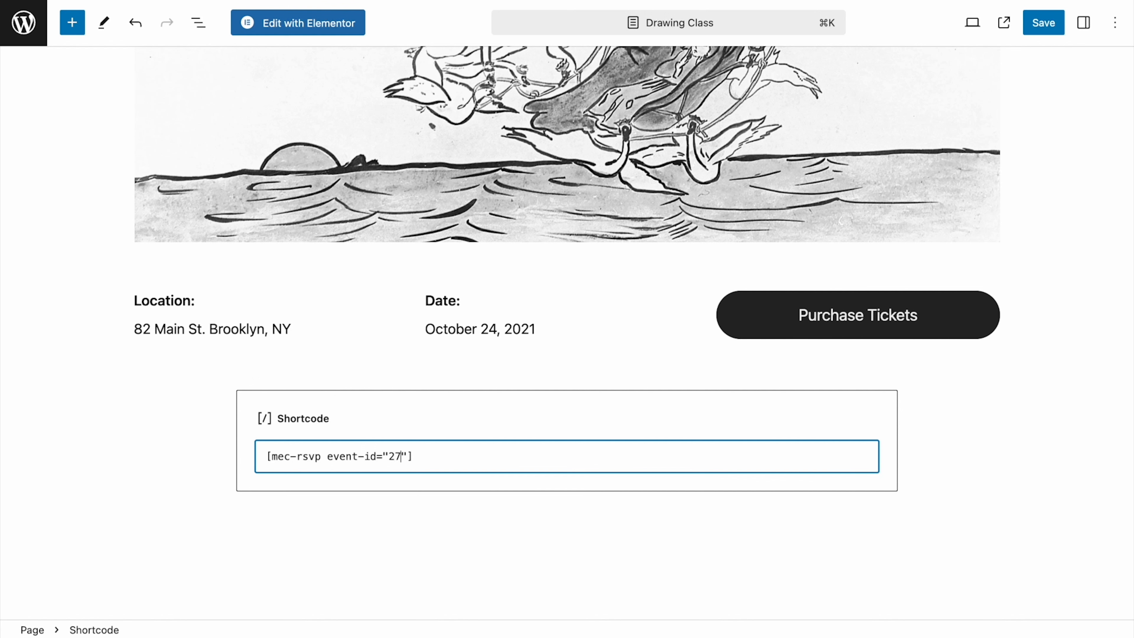
pyautogui.click(1039, 27)
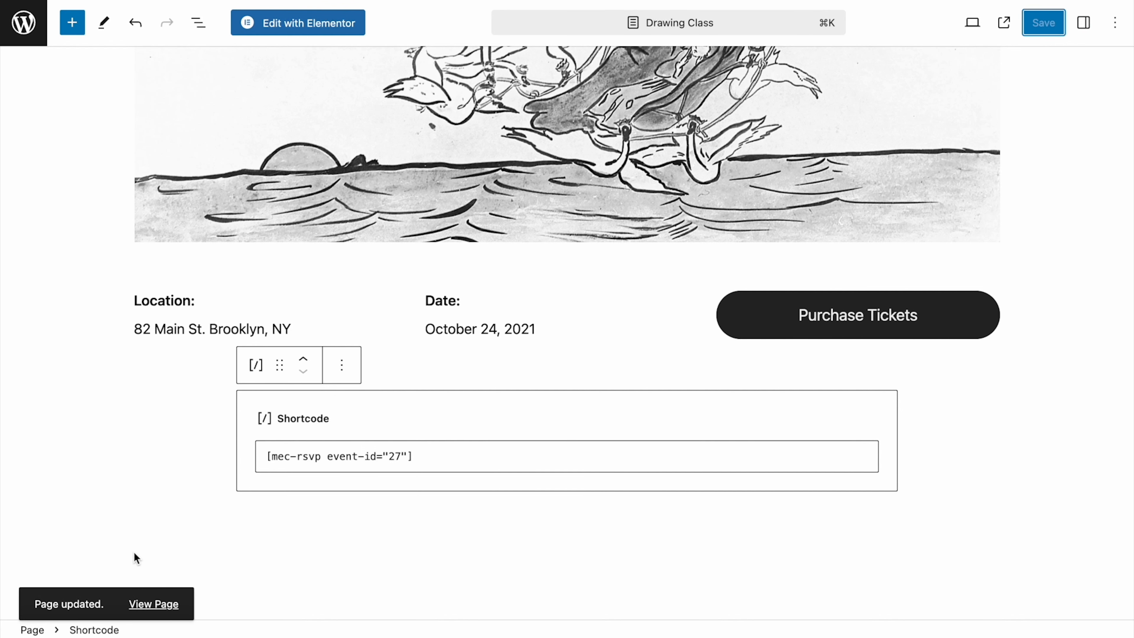
# - View the published Drawing Class page and examine the embedded RSVP form, its response options and attendees
pyautogui.click(152, 606)
pyautogui.scroll(-20, 373, 379)
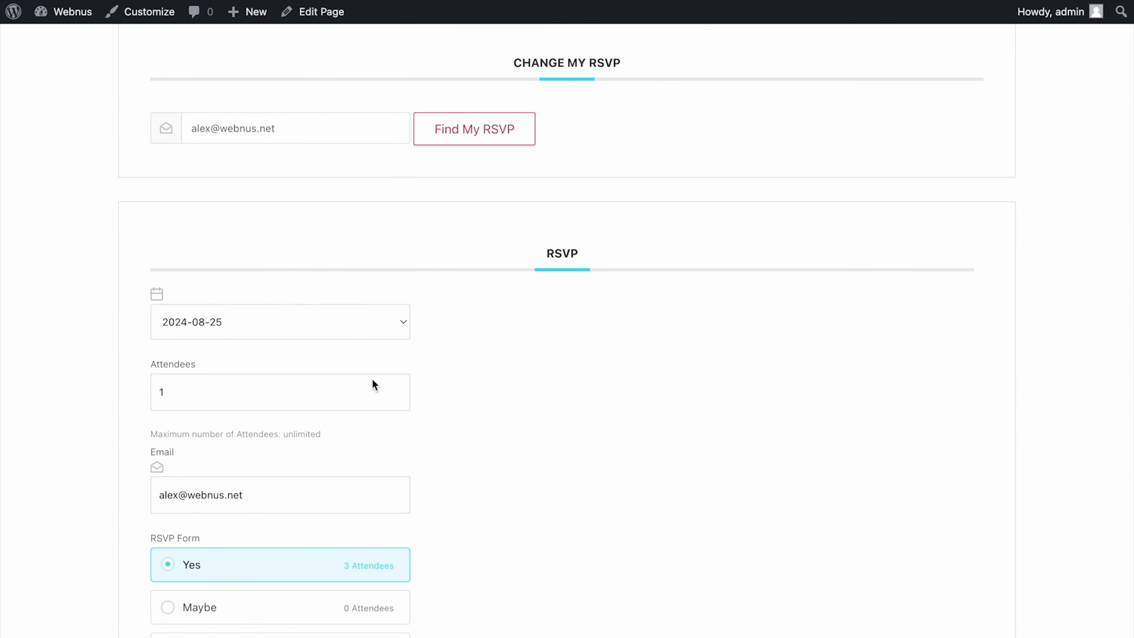
pyautogui.scroll(-7, 373, 380)
pyautogui.scroll(-3, 372, 380)
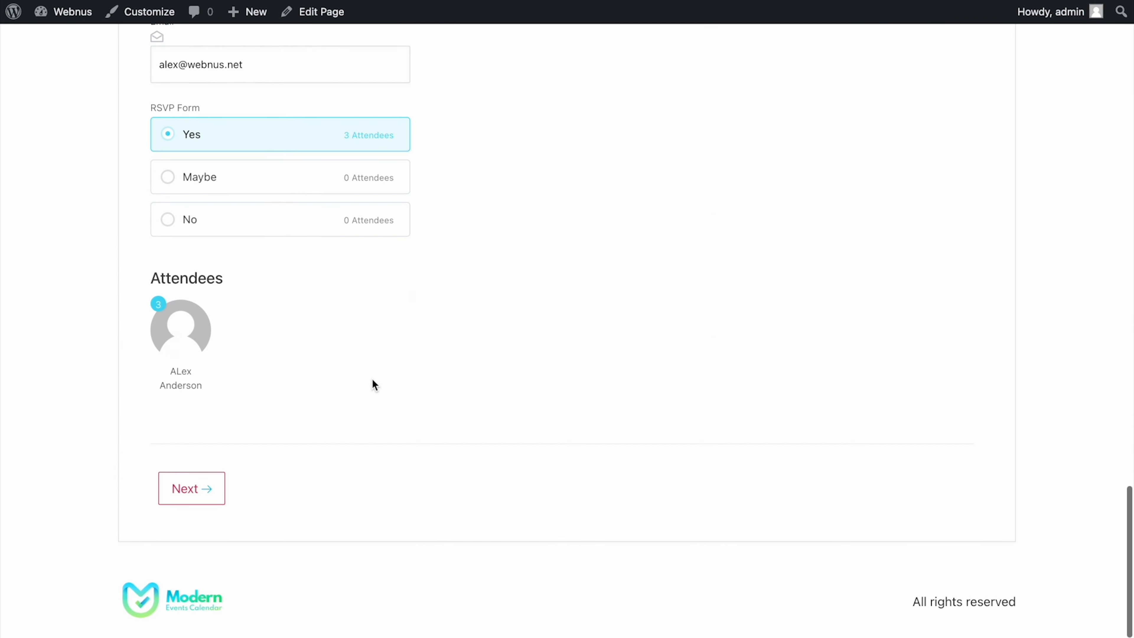
pyautogui.scroll(3, 372, 380)
pyautogui.scroll(-1, 373, 380)
pyautogui.scroll(-3, 372, 380)
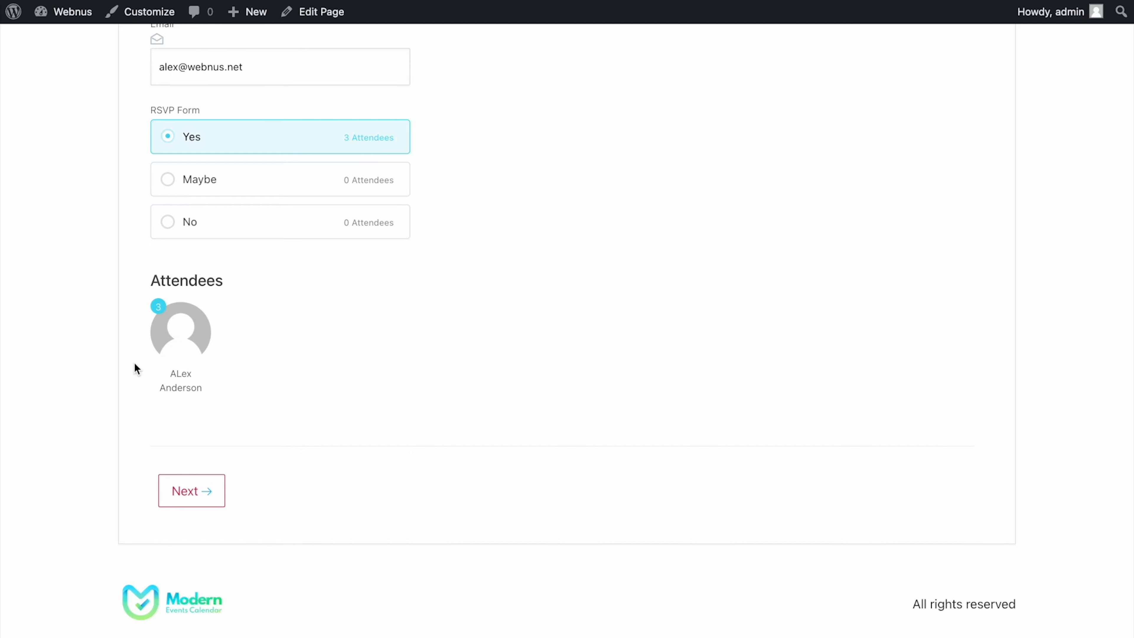
pyautogui.scroll(20, 134, 363)
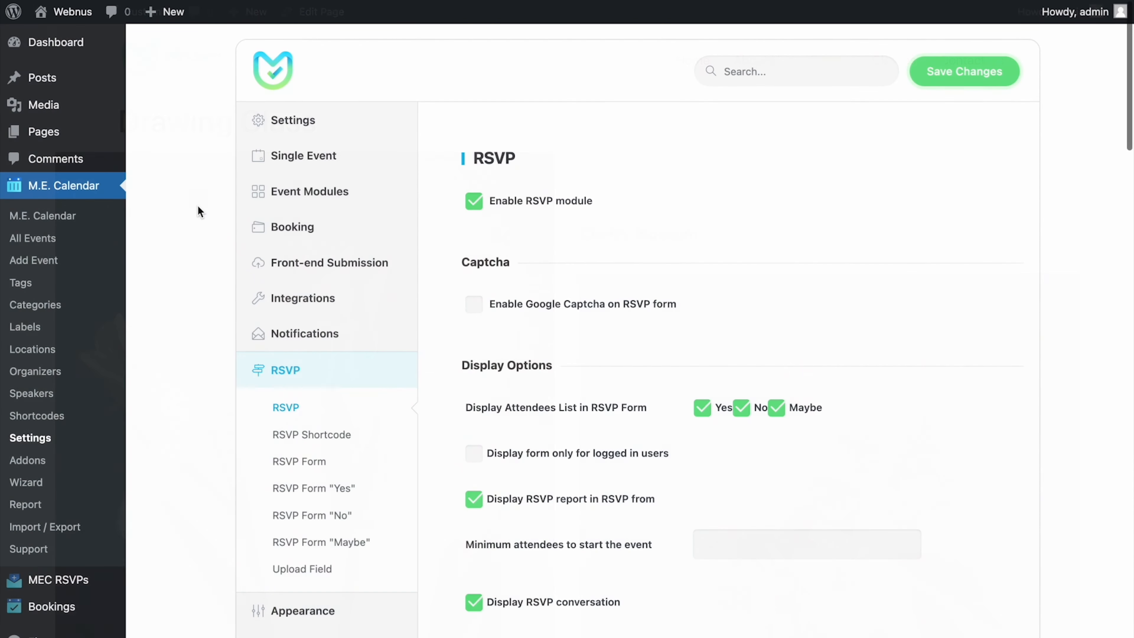
# - Open the RSVP Form settings and review the Per Attendee Fields and the available field types
pyautogui.scroll(-5, 198, 204)
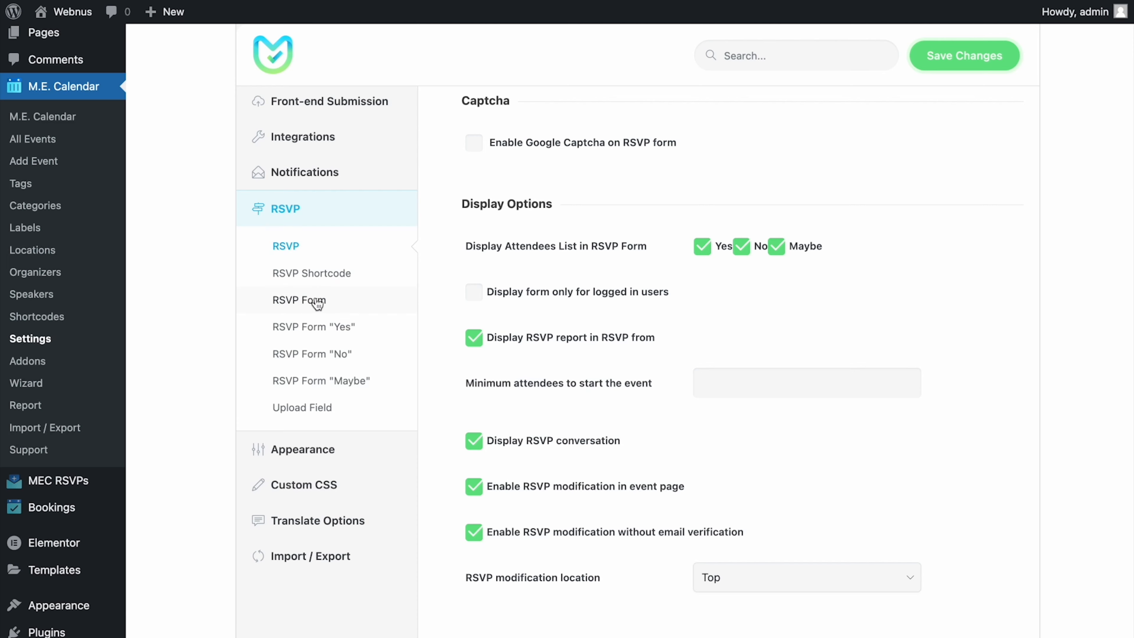
pyautogui.click(317, 304)
pyautogui.scroll(-4, 598, 197)
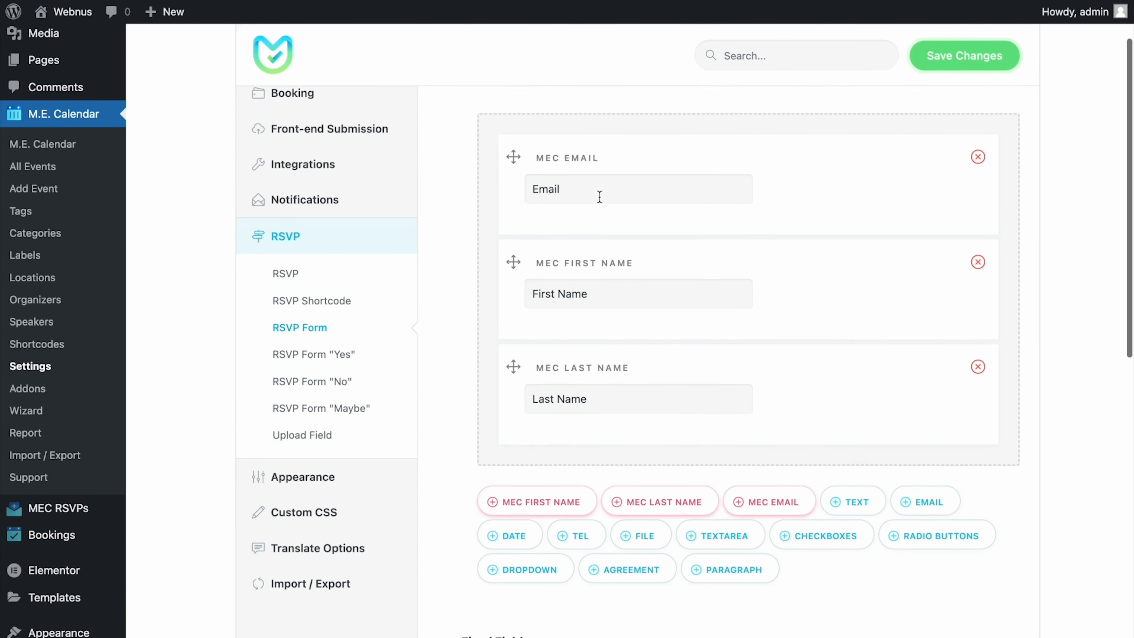
pyautogui.scroll(2, 666, 172)
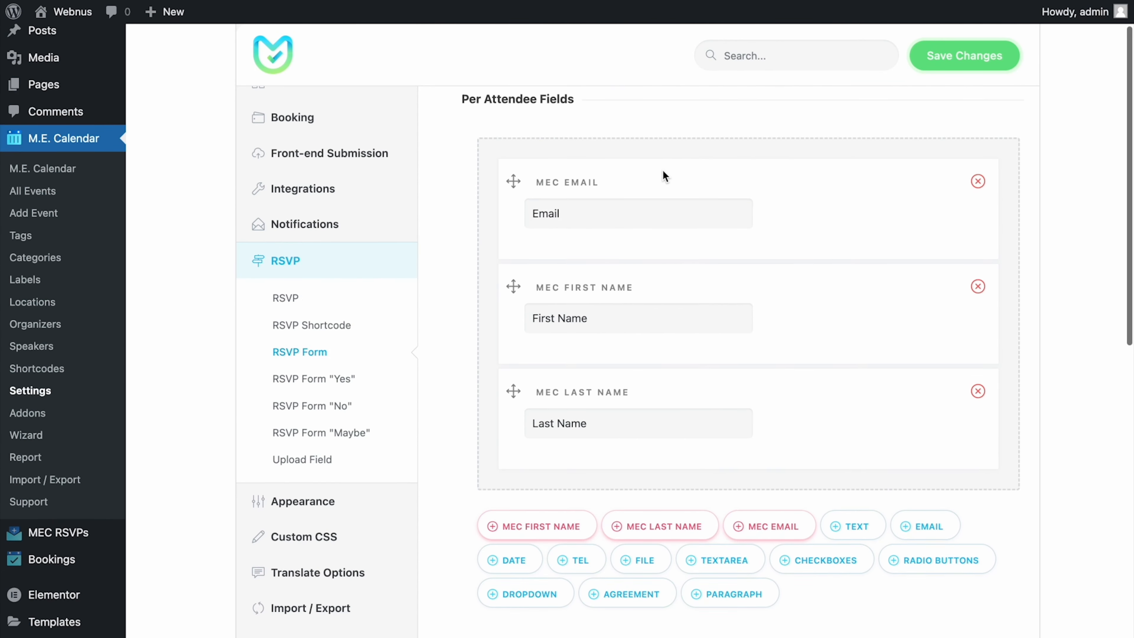
pyautogui.scroll(-3, 733, 407)
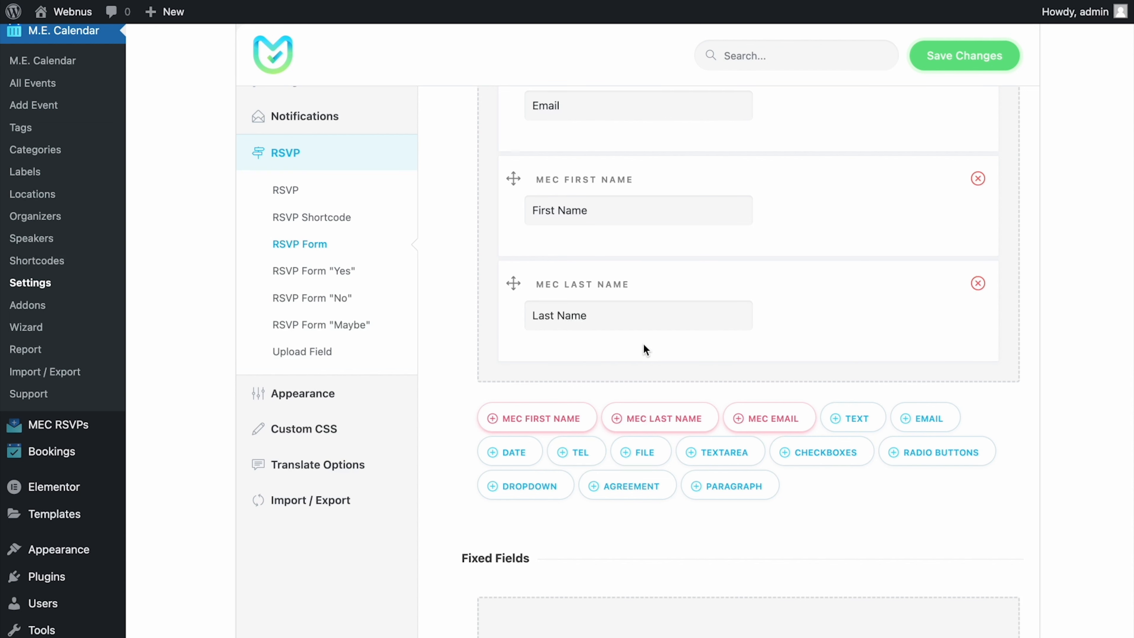
# - Review the separate RSVP form settings for the "Yes", "No" and "Maybe" responses
pyautogui.click(311, 271)
pyautogui.scroll(-3, 340, 380)
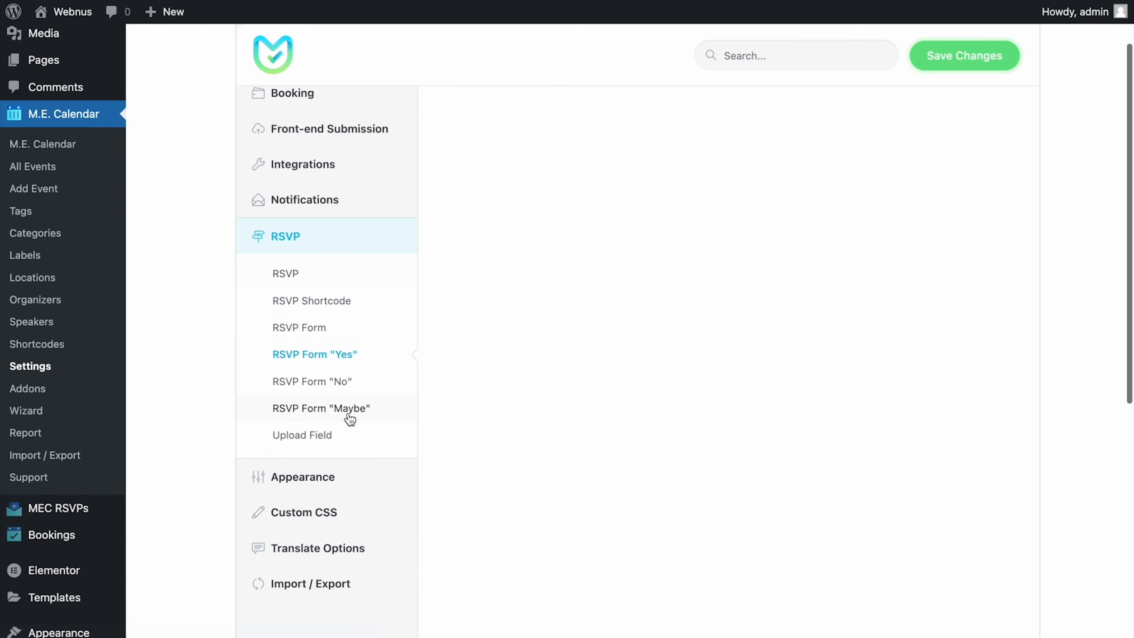
pyautogui.click(333, 381)
pyautogui.scroll(-3, 335, 396)
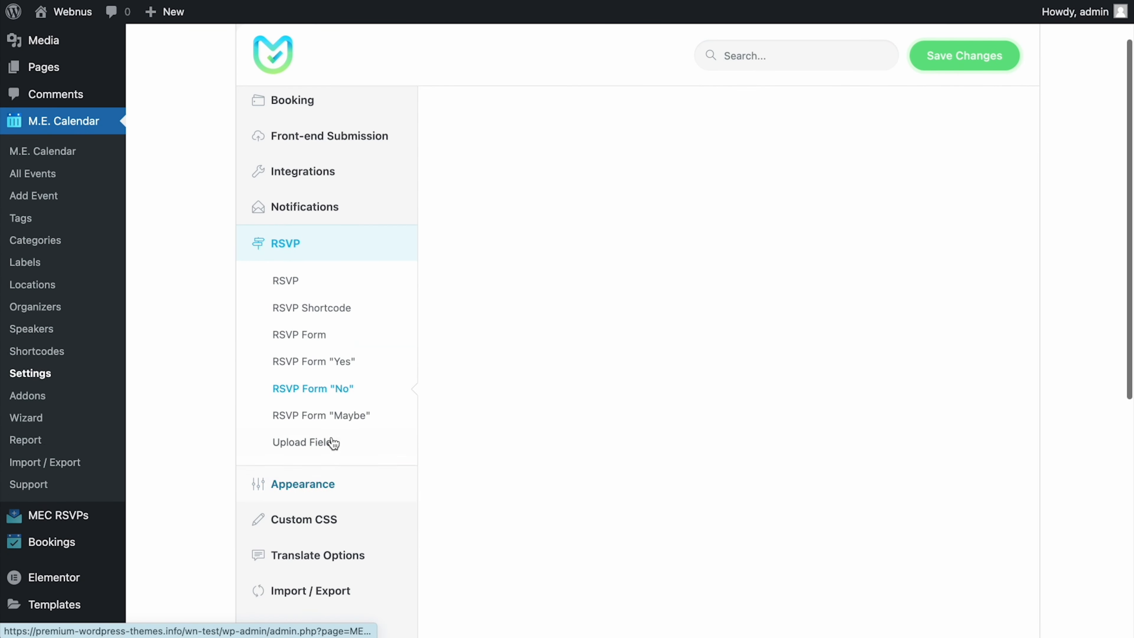
pyautogui.click(335, 418)
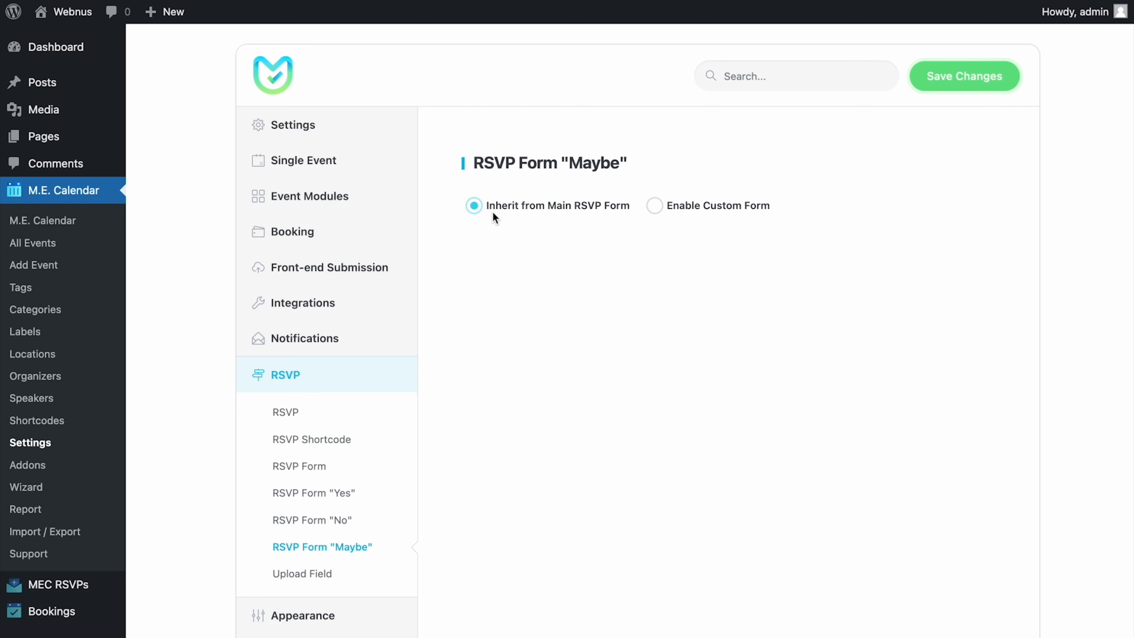
# - Enable the custom form for "Maybe" responses to preview its Per Attendee Fields, and switch back to Inherit from Main RSVP Form
pyautogui.click(654, 206)
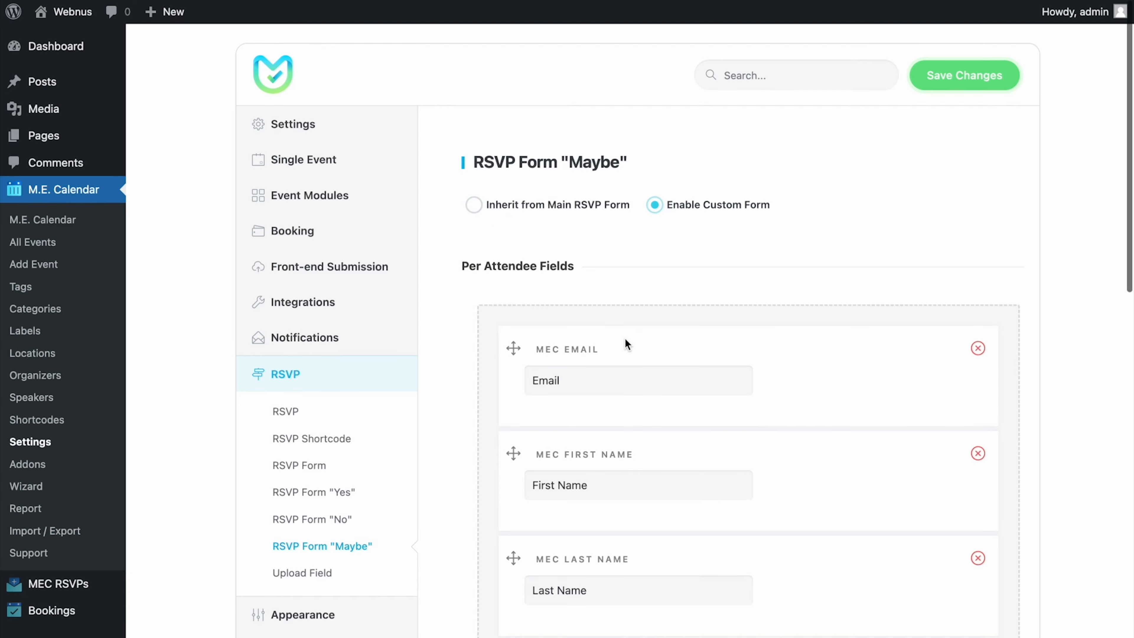
pyautogui.scroll(-5, 625, 342)
pyautogui.scroll(3, 624, 341)
pyautogui.scroll(3, 623, 330)
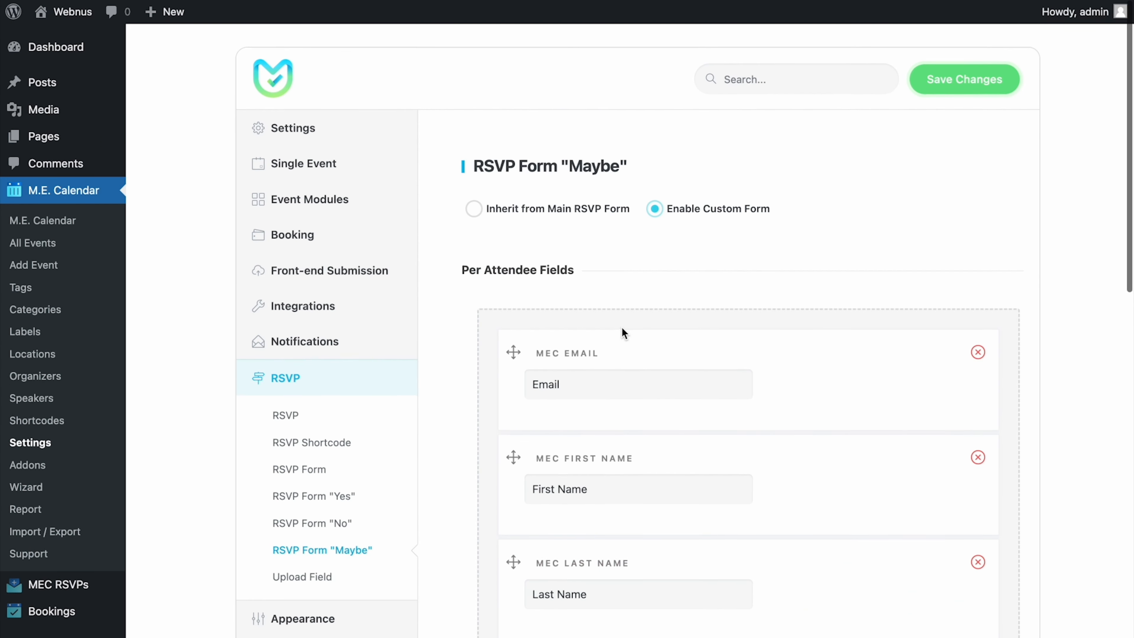
pyautogui.click(473, 206)
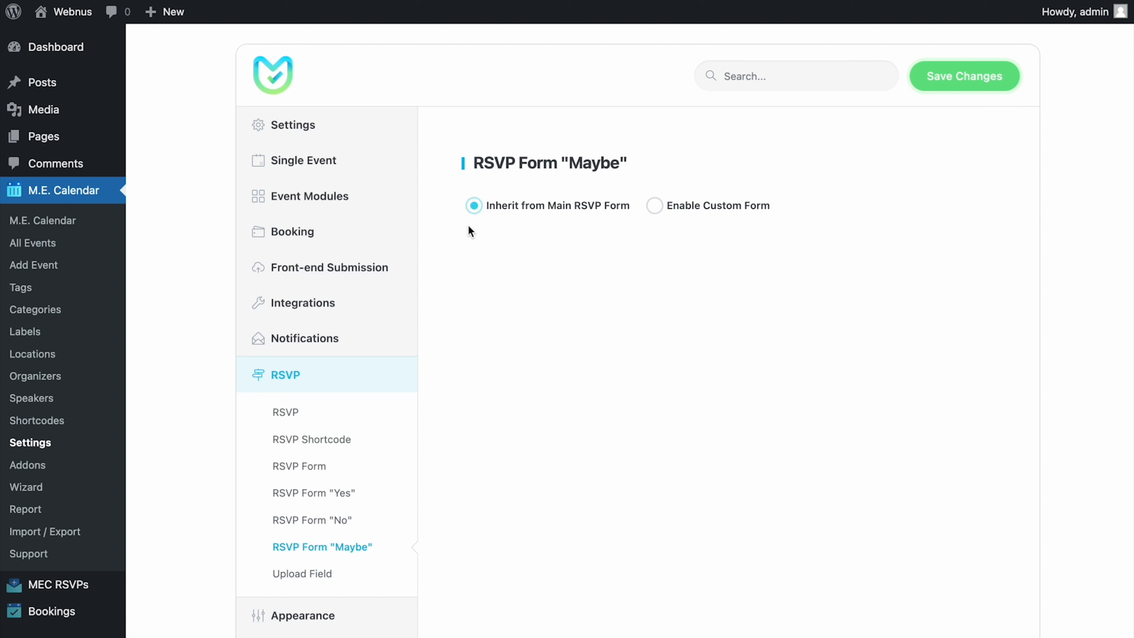
# - Open the RSVP Upload Field options and review the mime types and maximum file size settings
pyautogui.click(302, 573)
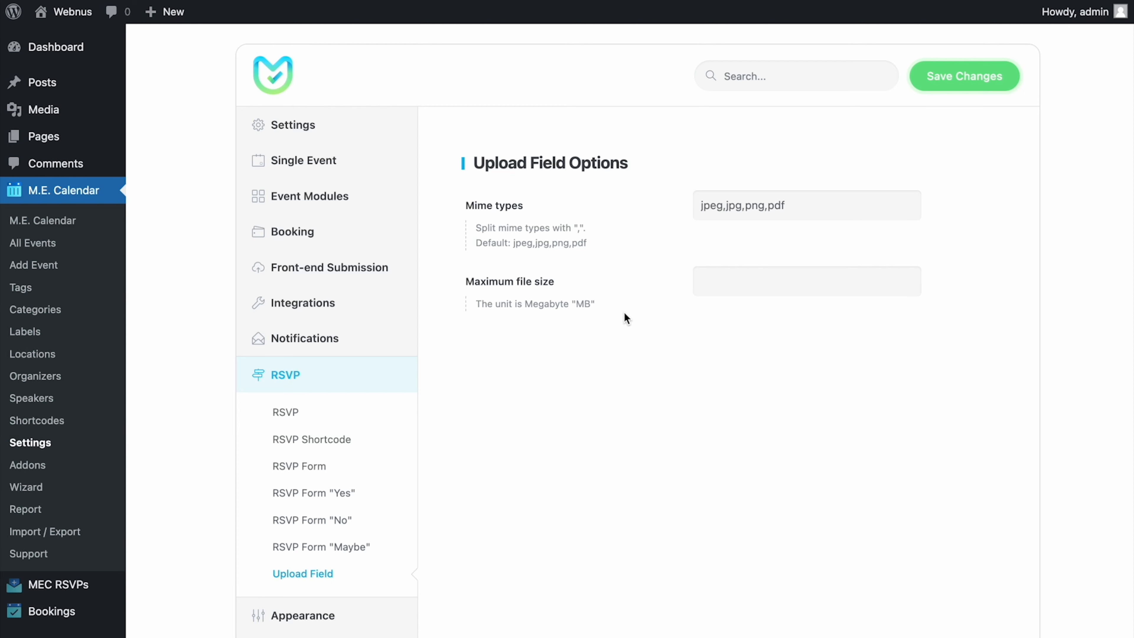
pyautogui.scroll(-6, 626, 318)
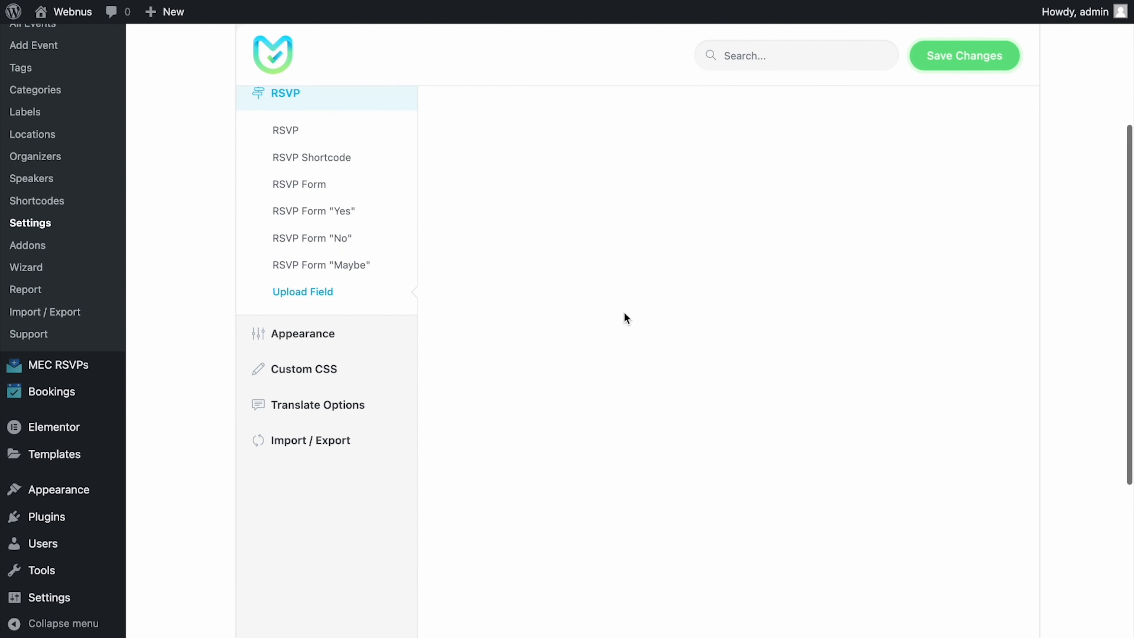
pyautogui.scroll(-1, 627, 318)
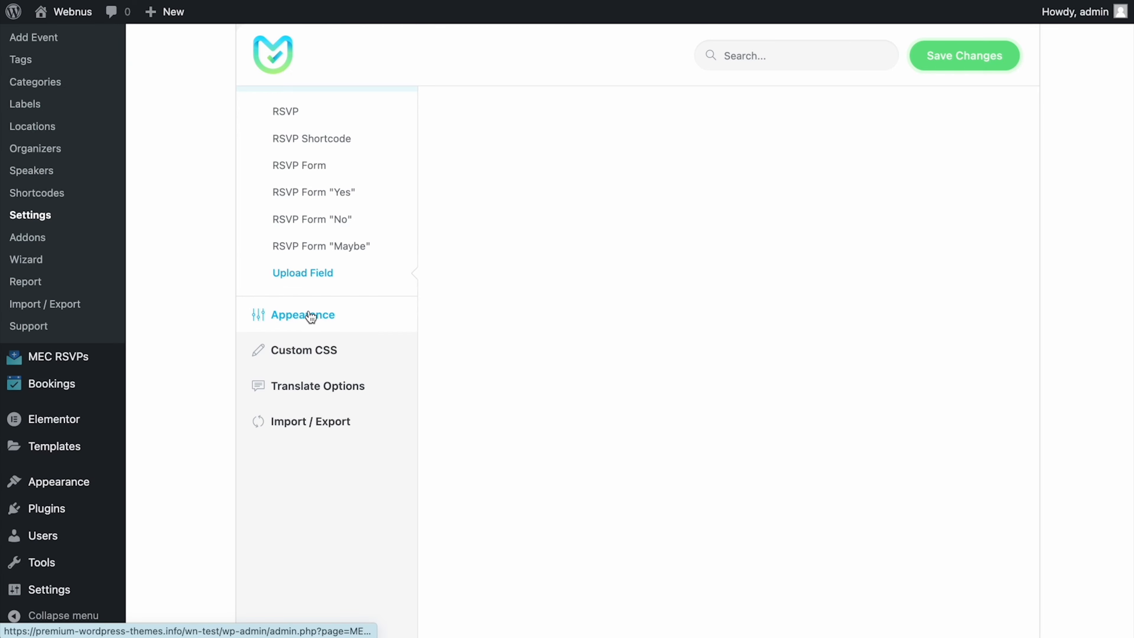
pyautogui.scroll(6, 377, 393)
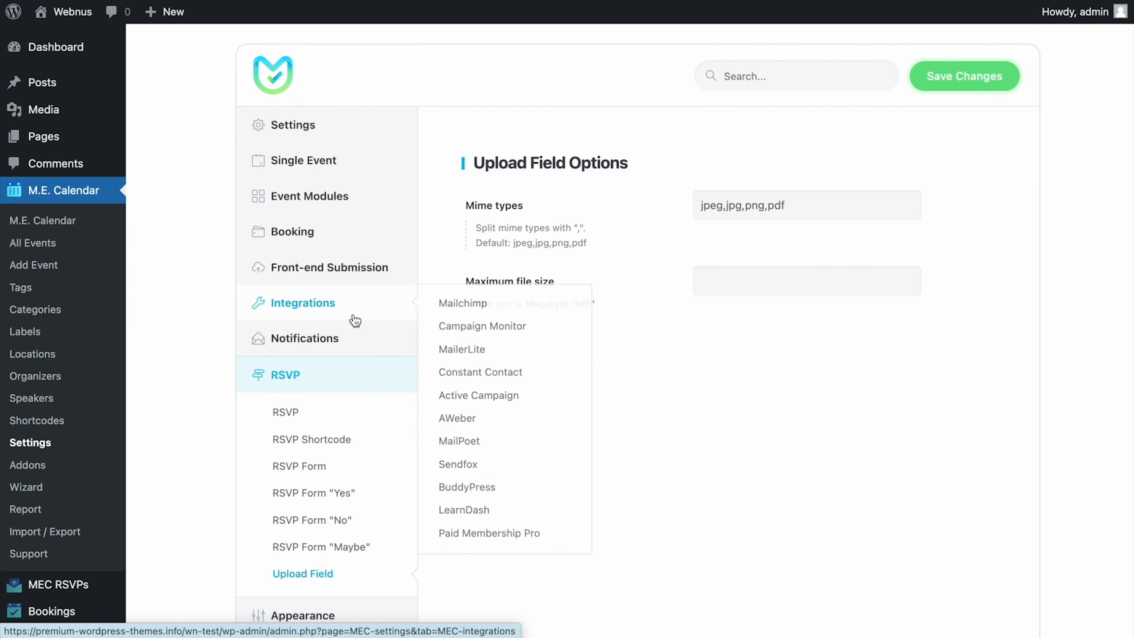
# - Open the RSVP notification settings and review the email subject, receivers and recipient options
pyautogui.click(355, 342)
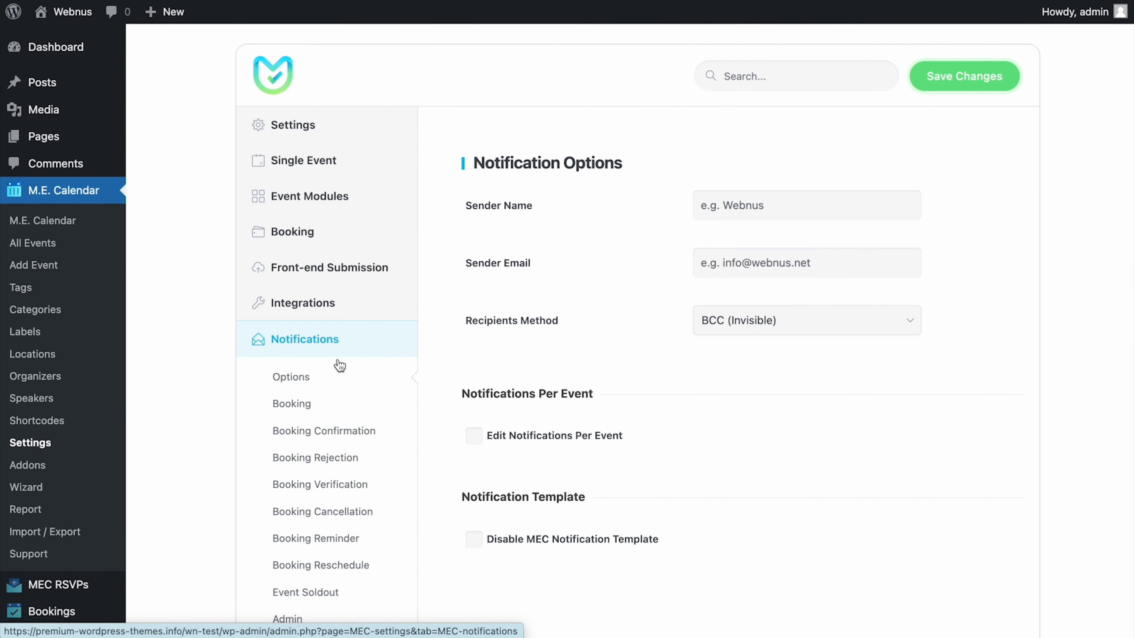
pyautogui.scroll(-6, 337, 363)
pyautogui.scroll(-2, 342, 422)
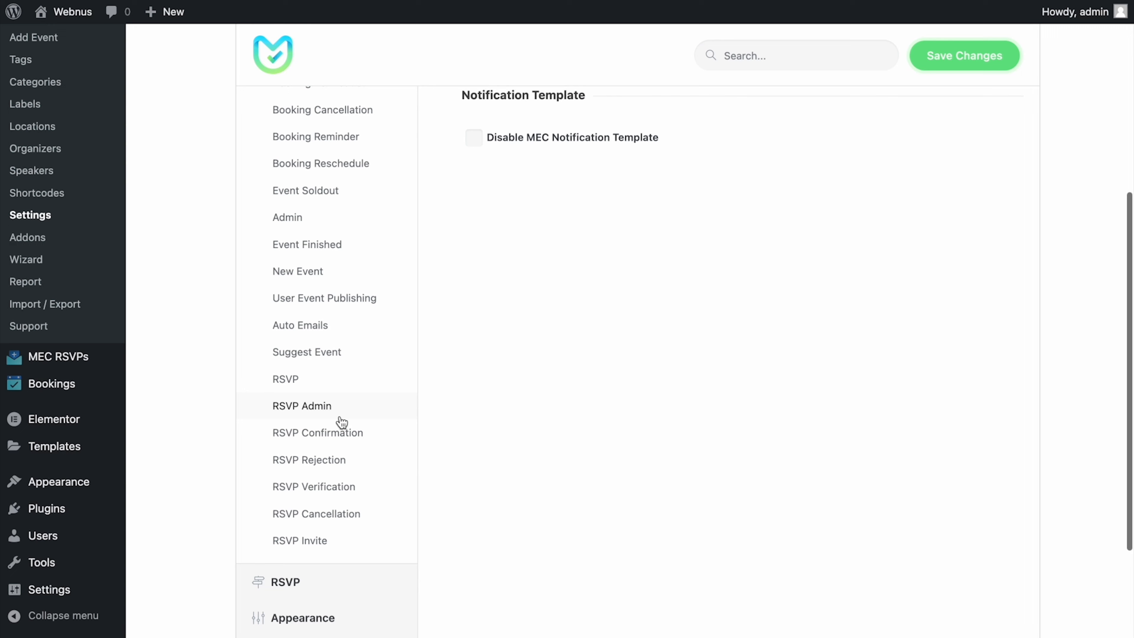
pyautogui.click(334, 379)
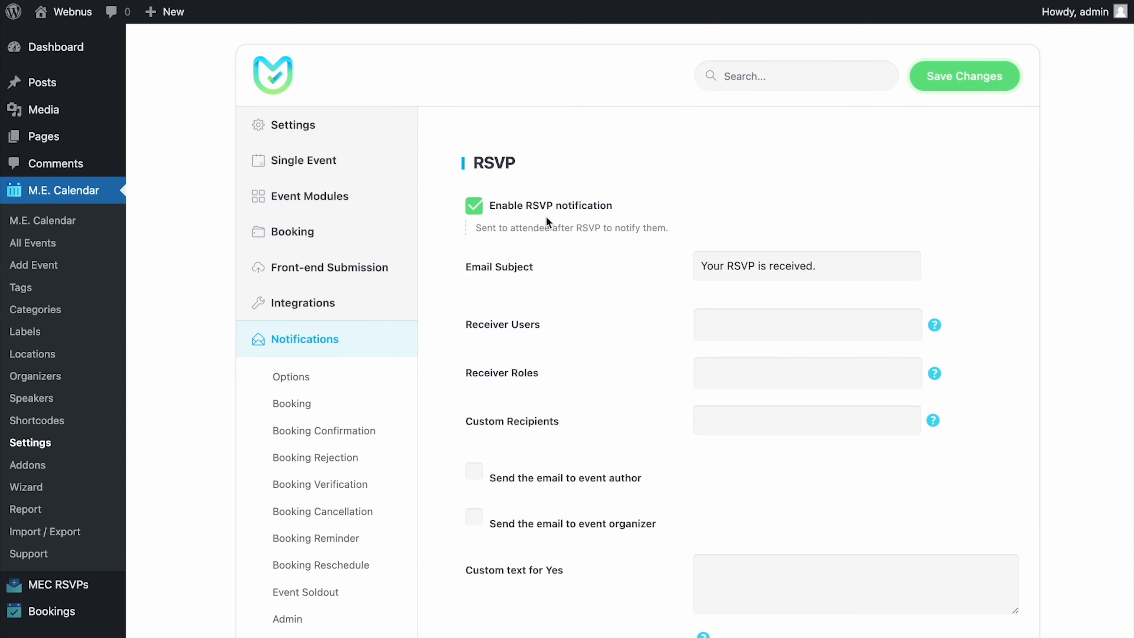
pyautogui.scroll(-3, 599, 237)
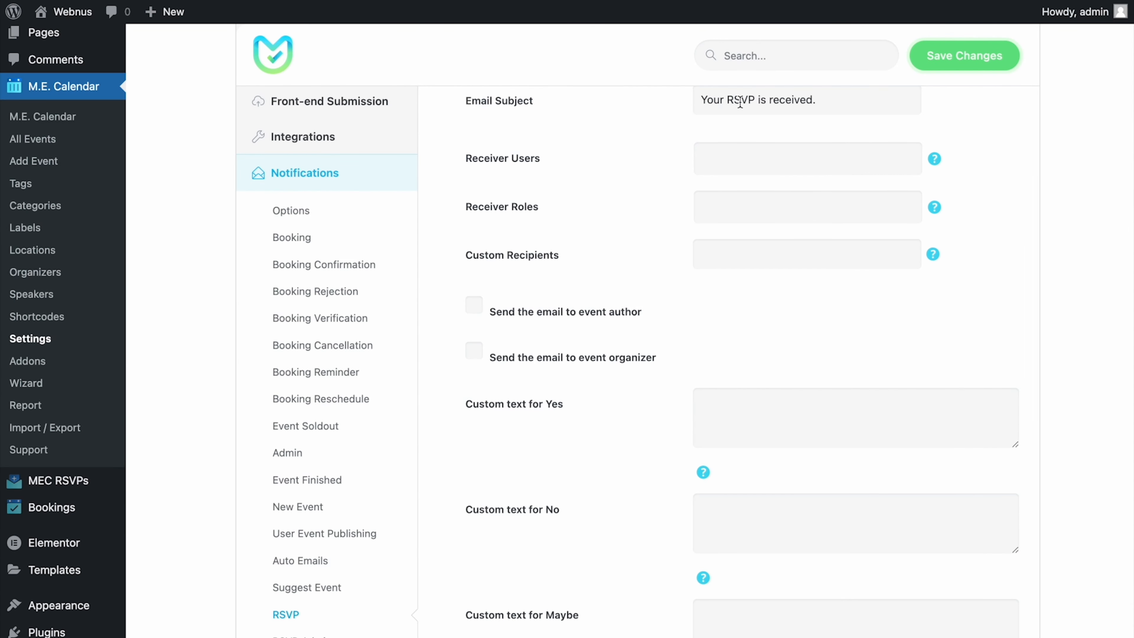
pyautogui.scroll(3, 694, 202)
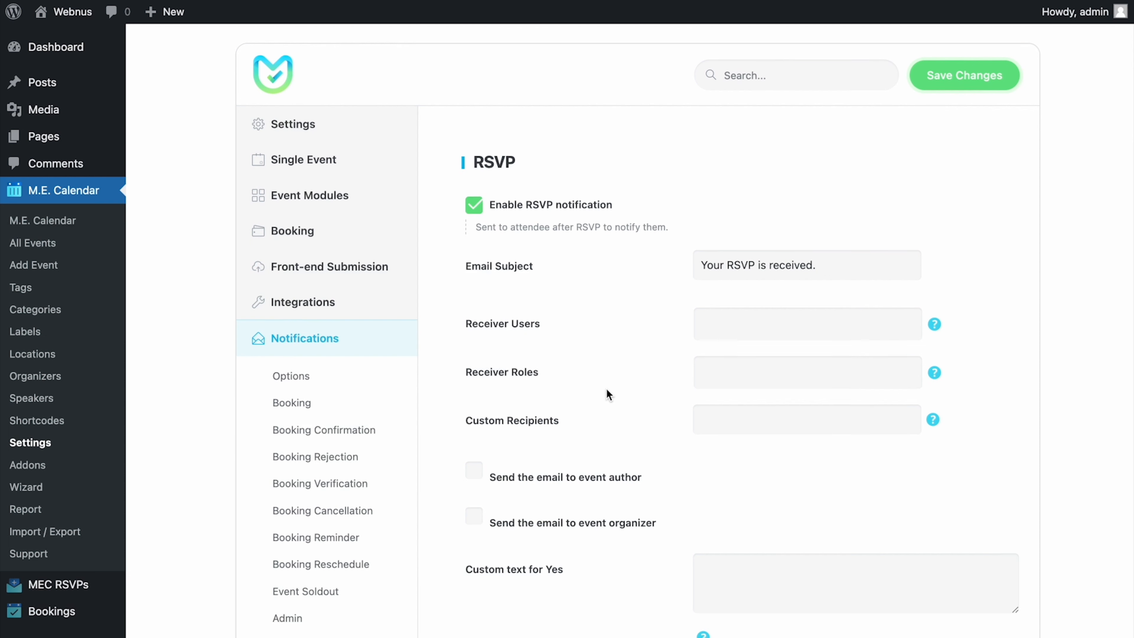
# - Examine the RSVP notification's custom texts for Yes, No and Maybe, its email content and the available placeholders
pyautogui.scroll(-10, 606, 388)
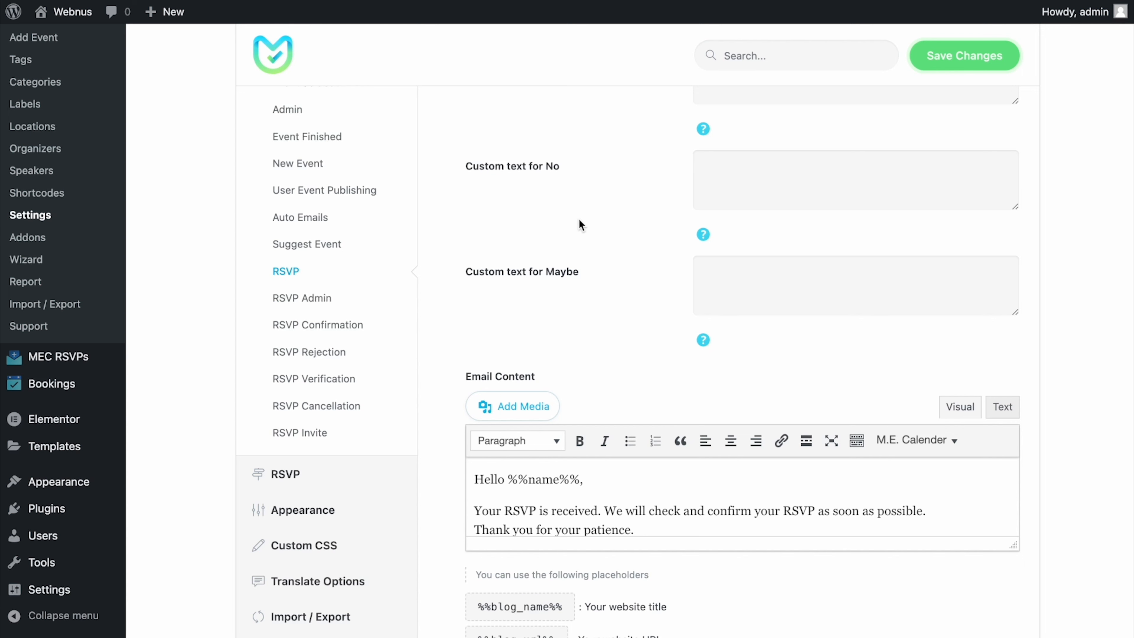
pyautogui.scroll(-4, 598, 248)
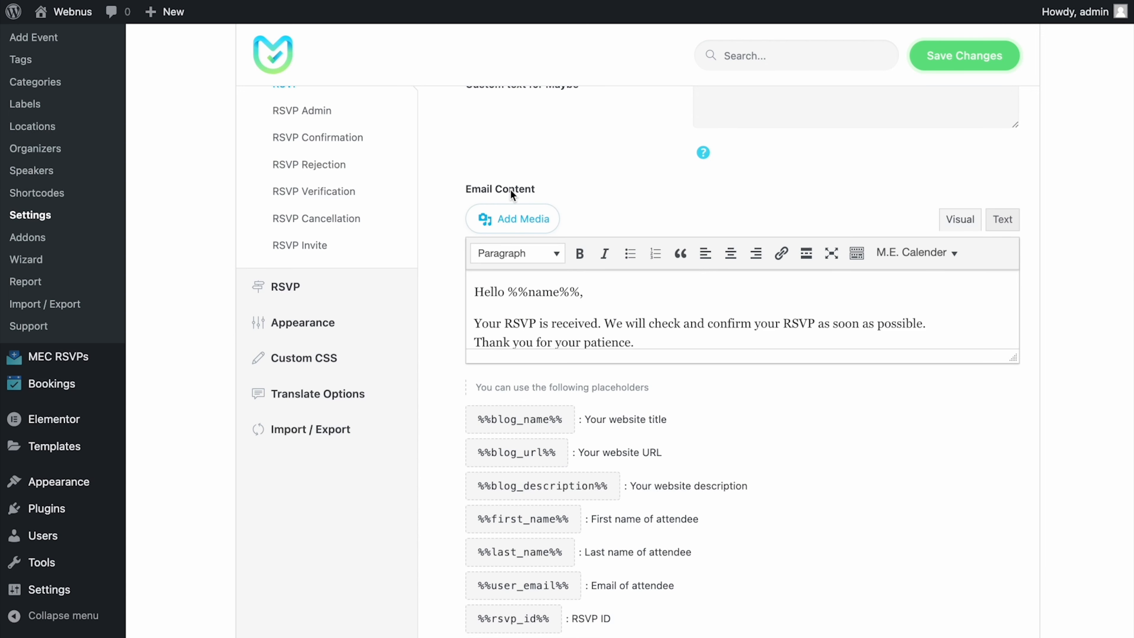
pyautogui.scroll(-8, 614, 310)
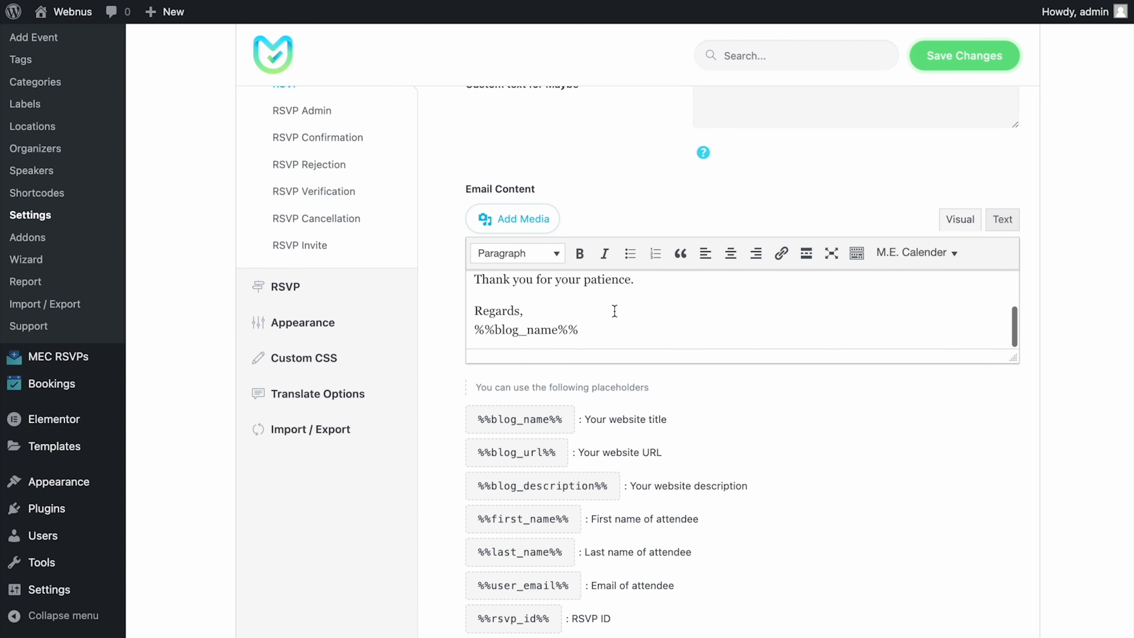
pyautogui.scroll(-15, 614, 312)
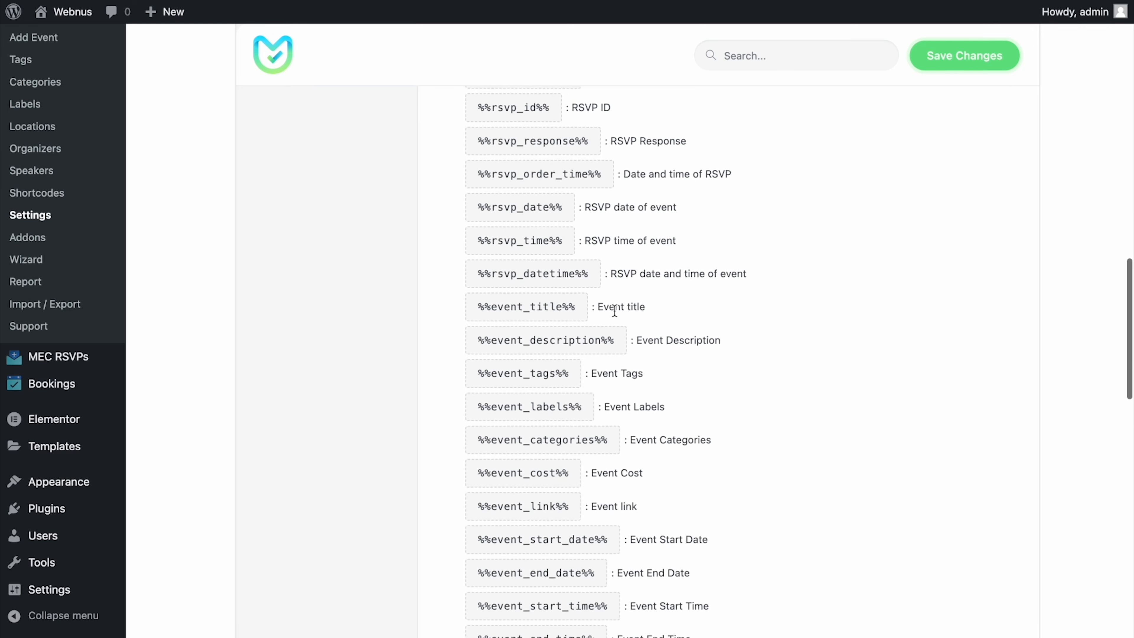
pyautogui.scroll(20, 614, 310)
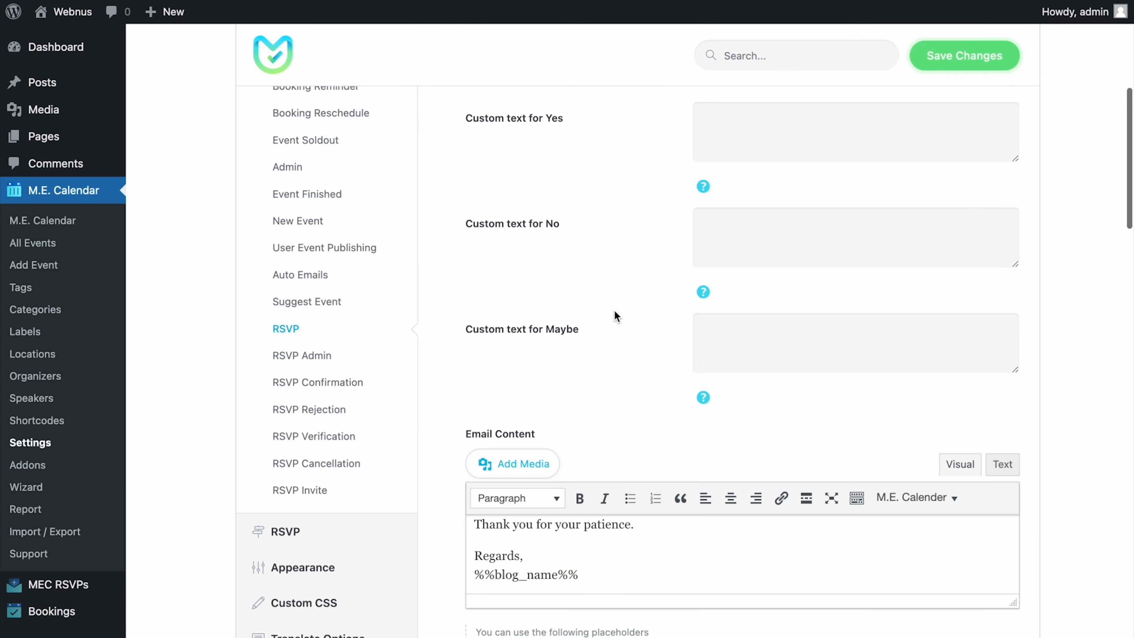
pyautogui.scroll(-12, 614, 310)
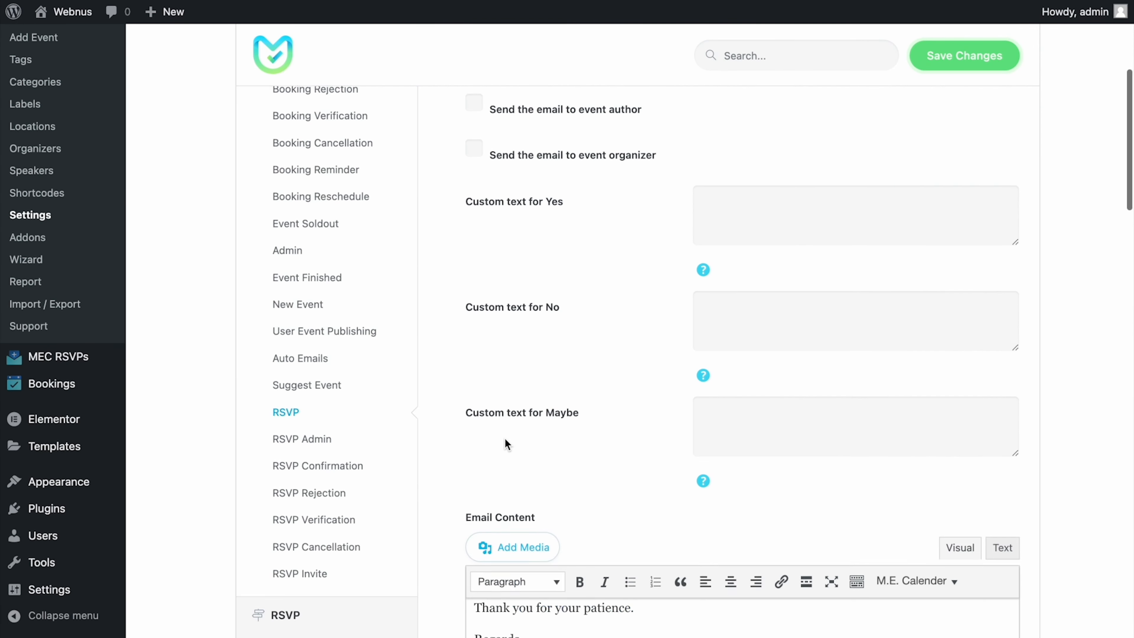
# - Open the RSVP Admin notification and review its recipients, custom texts, email content and placeholders
pyautogui.click(349, 417)
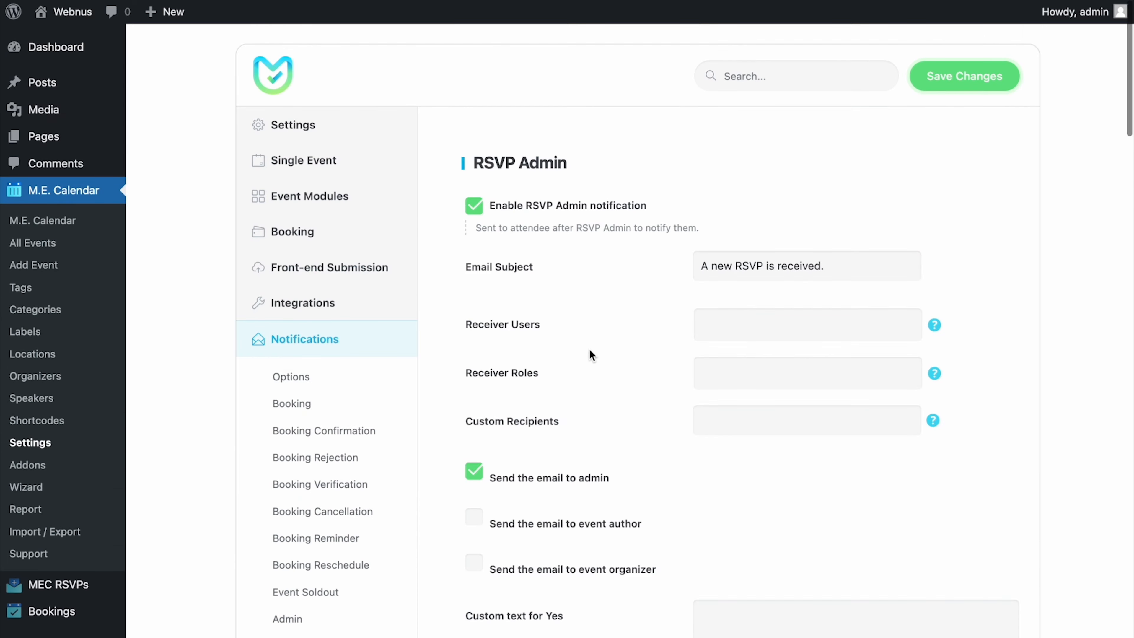
pyautogui.scroll(-5, 590, 350)
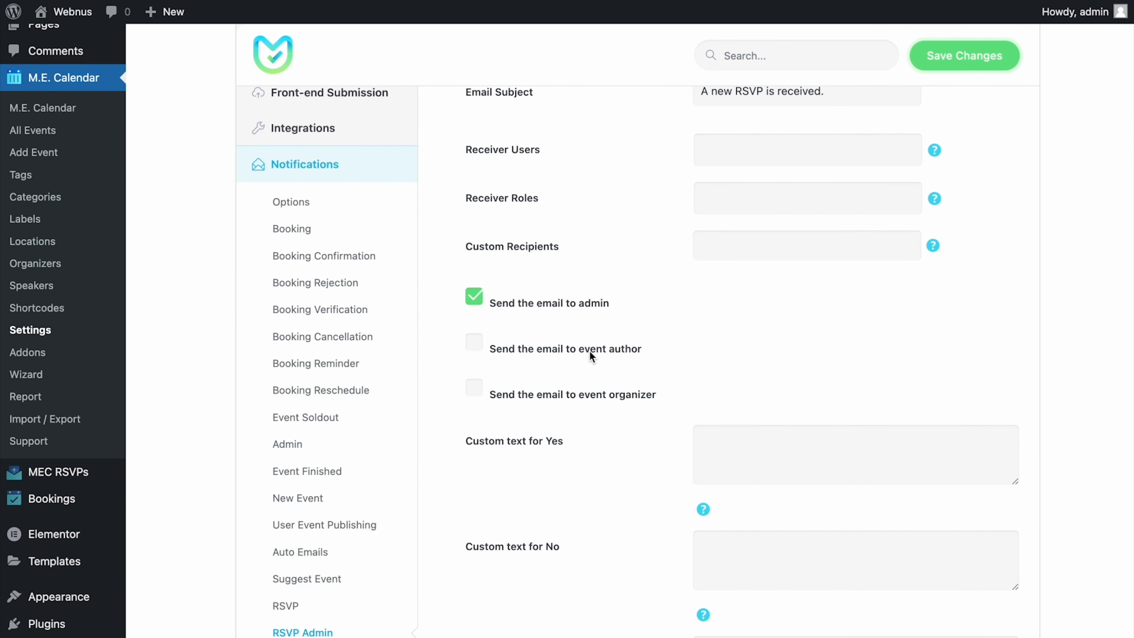
pyautogui.scroll(-12, 589, 351)
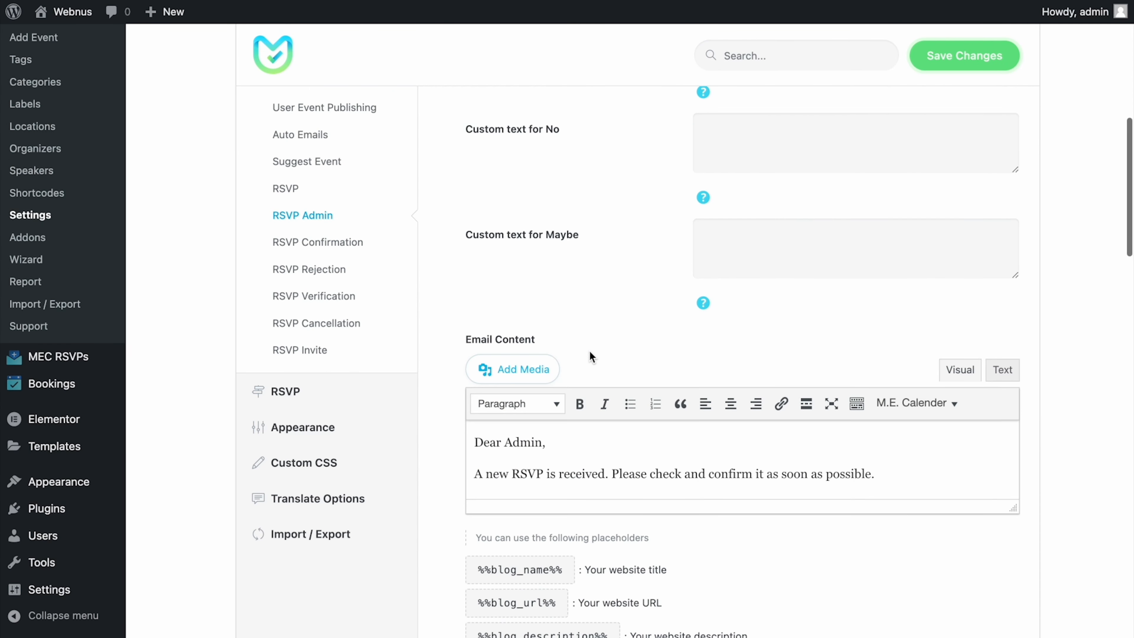
pyautogui.scroll(-8, 590, 352)
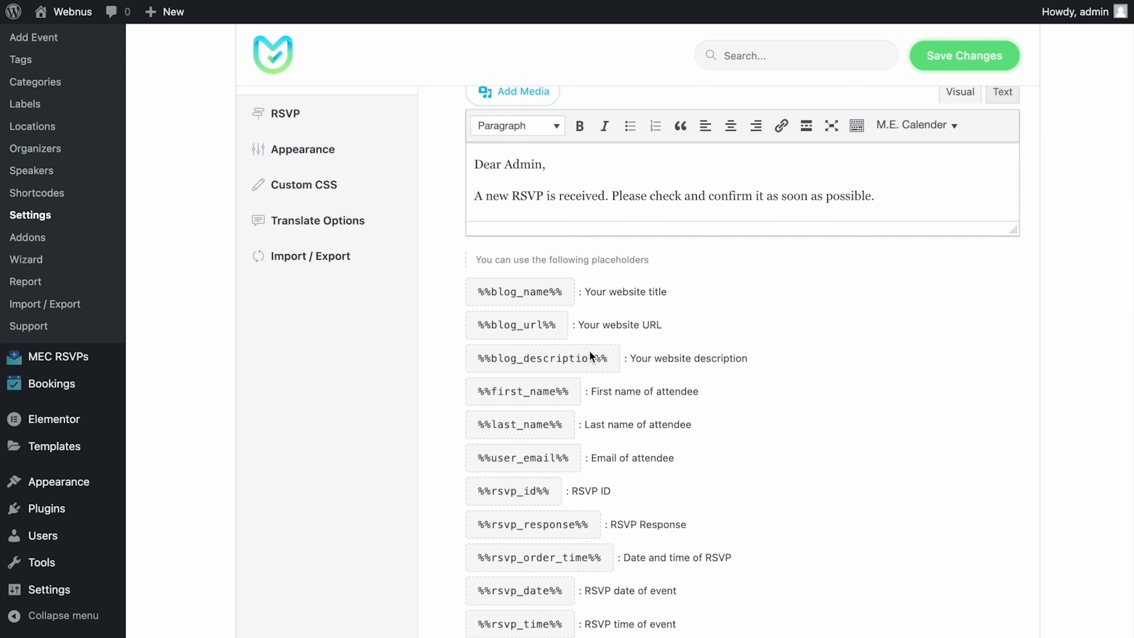
# - Open the RSVP Invite notification and review its subject, receivers and the Force to fill out the form option
pyautogui.scroll(8, 589, 353)
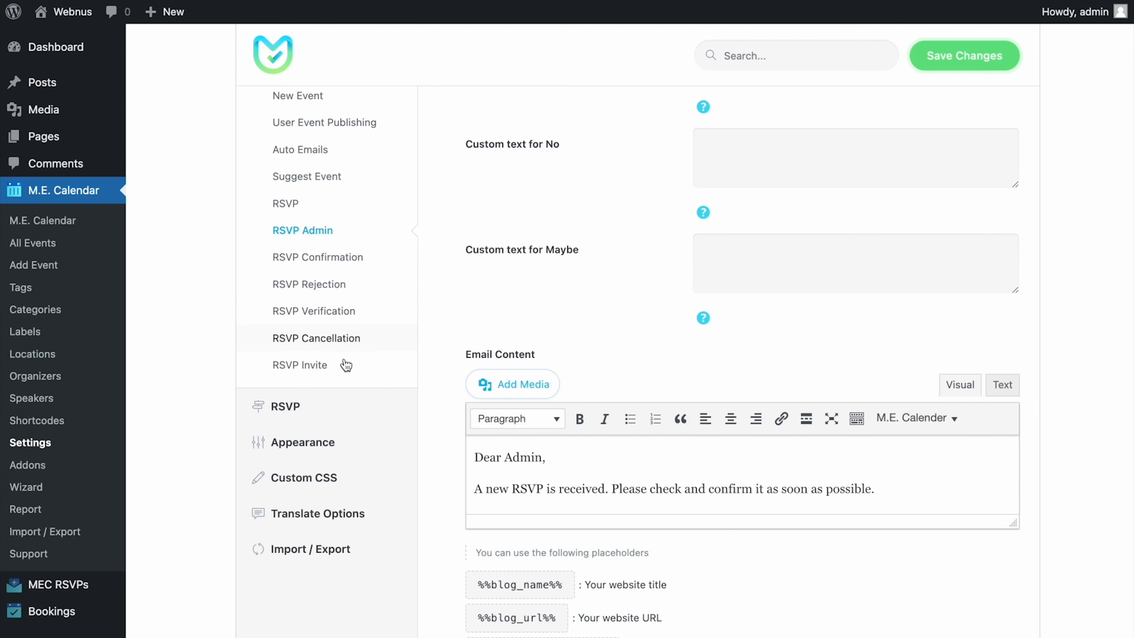
pyautogui.click(337, 370)
pyautogui.scroll(-1, 608, 295)
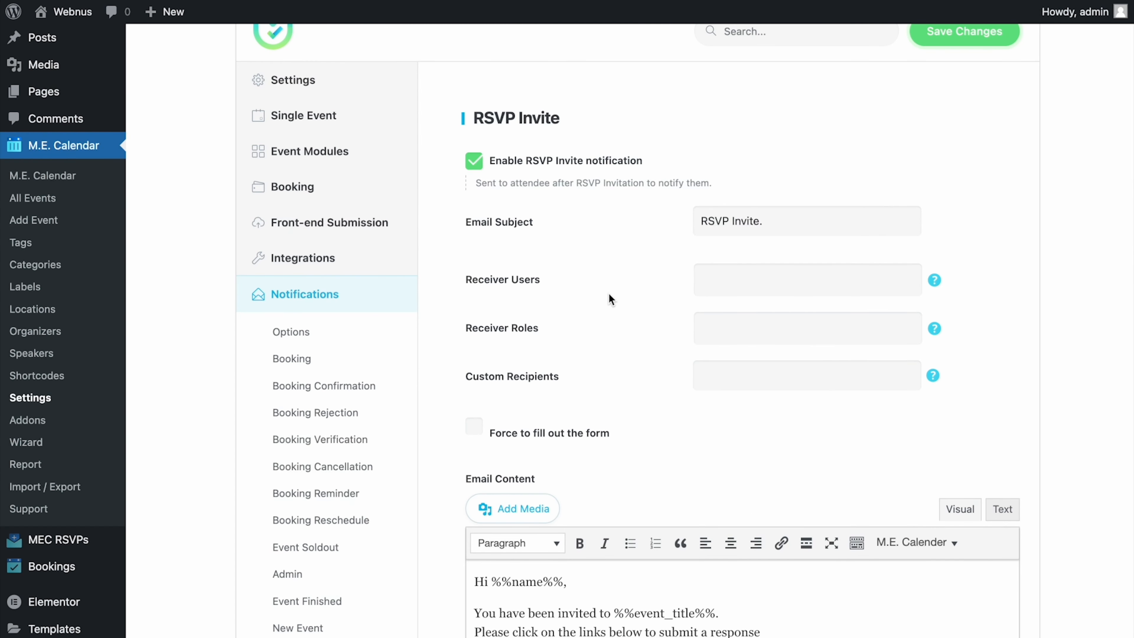
pyautogui.scroll(2, 609, 294)
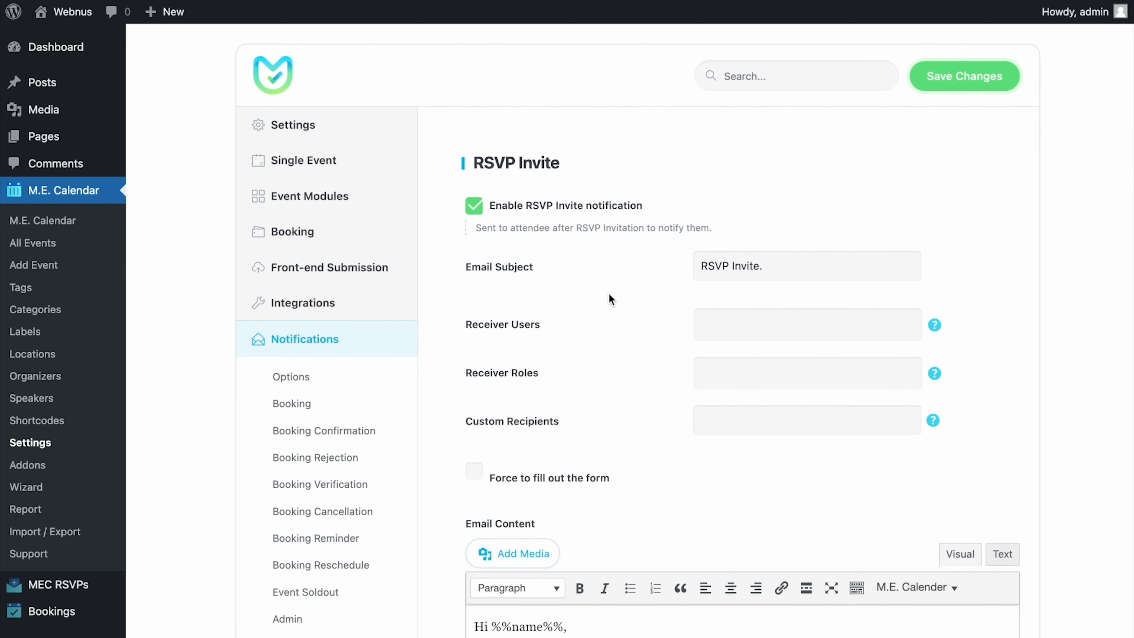
# - Open the M.E. Calendar dashboard and look through its sections
pyautogui.click(87, 197)
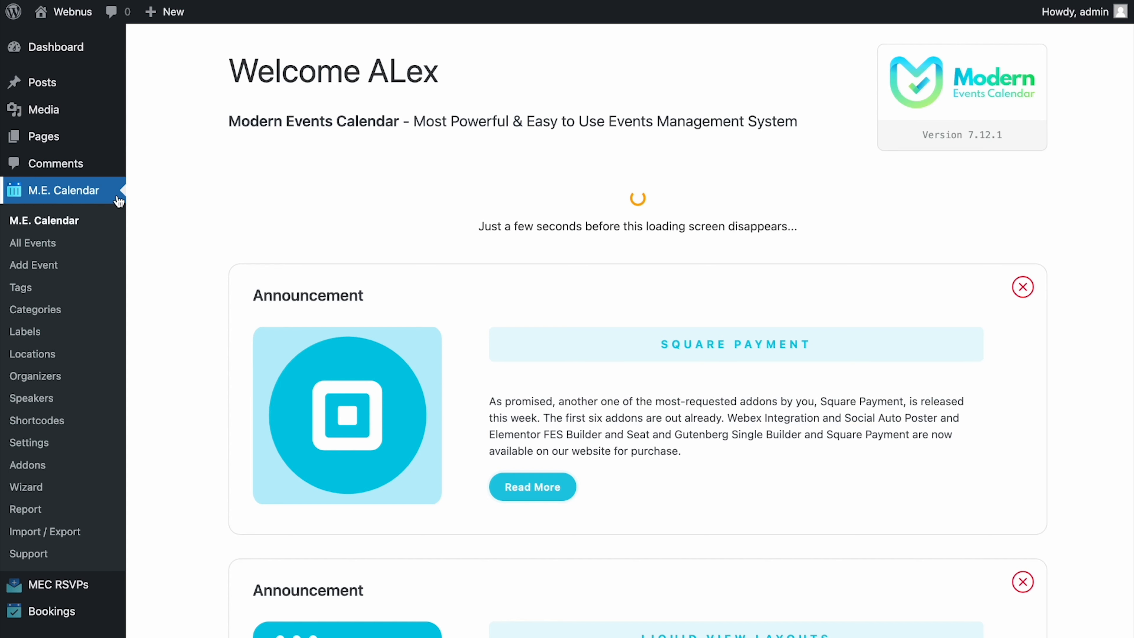
pyautogui.scroll(-1, 176, 225)
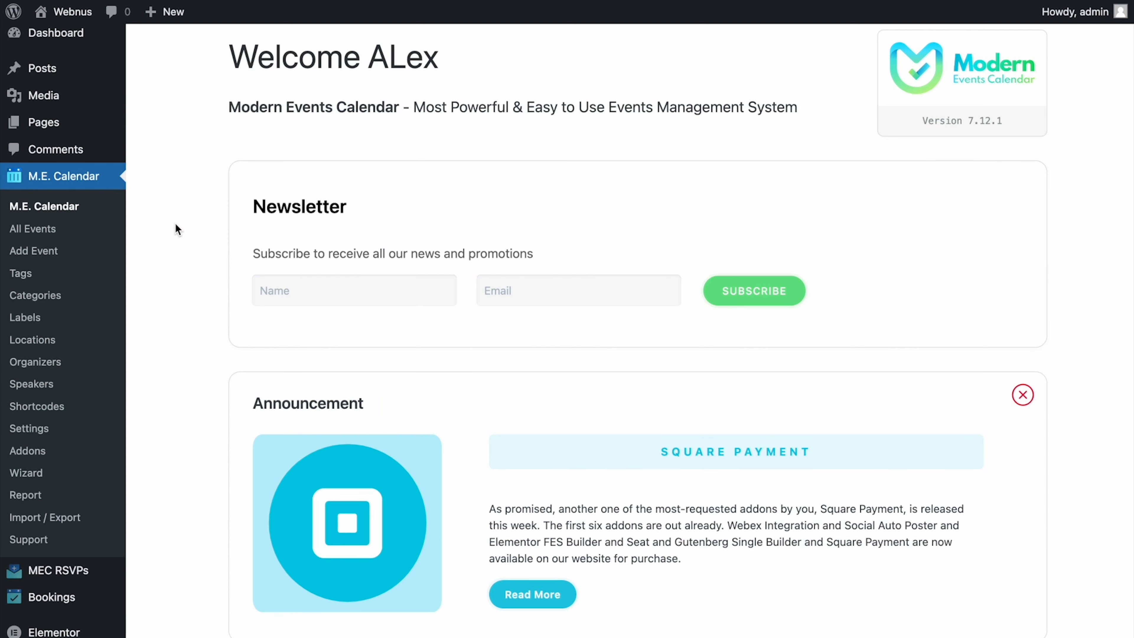